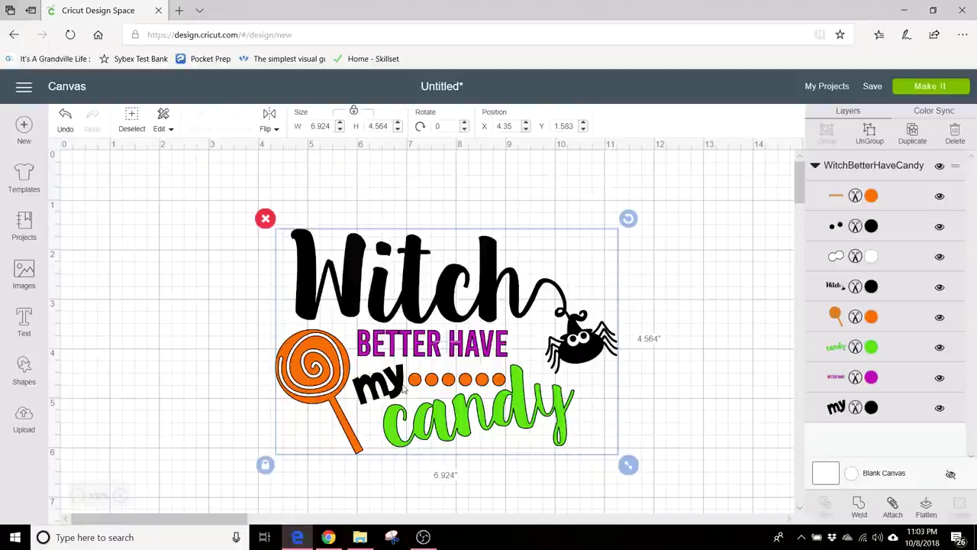
Add a square shape to the canvas and place it beside the Witch design, at about X 3.4, Y 2.8.
{"action": "left_click", "coordinate": [647, 311]}
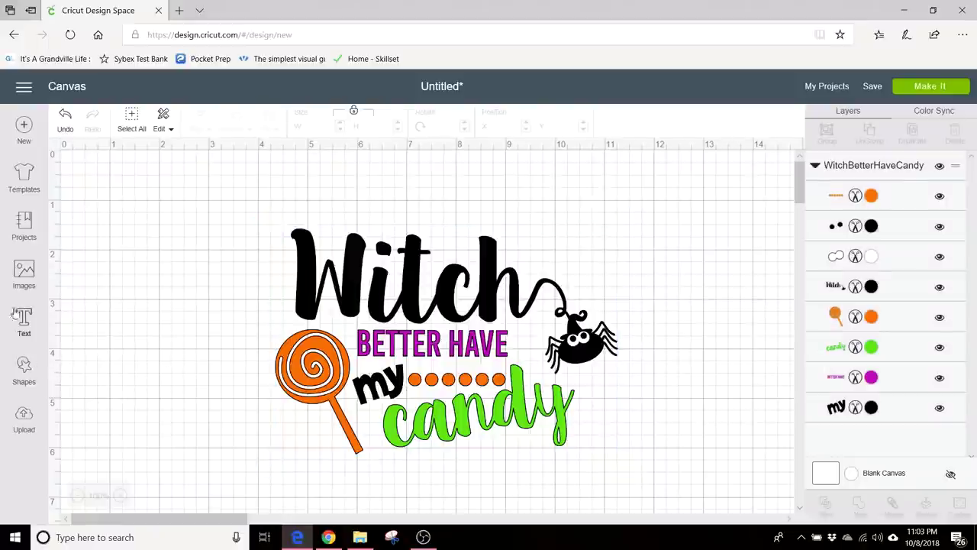
{"action": "left_click", "coordinate": [24, 274]}
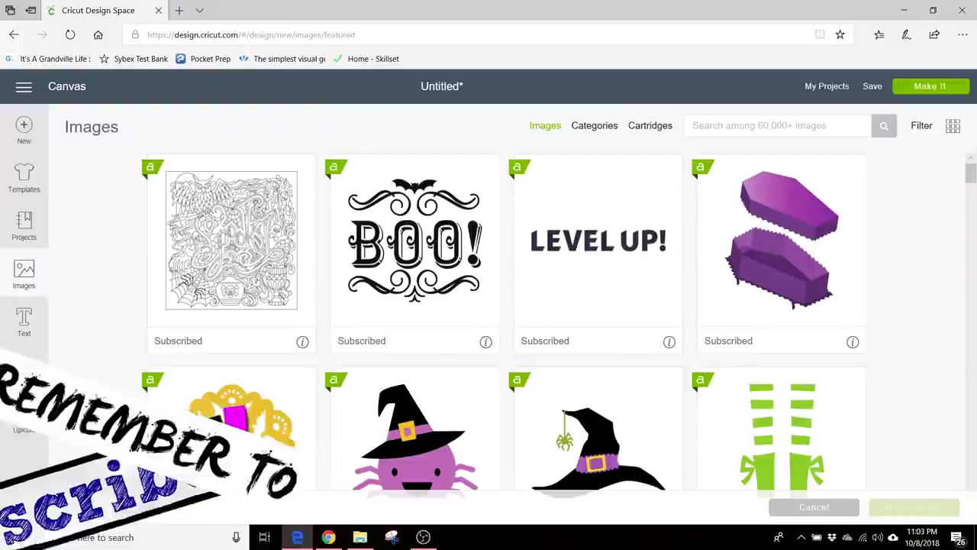
{"action": "left_click", "coordinate": [23, 368]}
{"action": "left_click", "coordinate": [78, 275]}
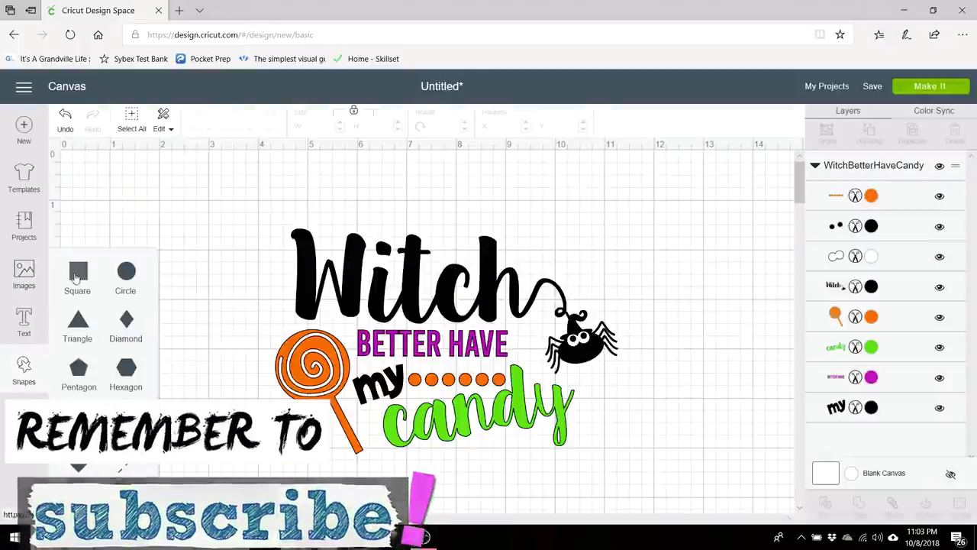
{"action": "left_click_drag", "start_coordinate": [422, 509], "coordinate": [289, 350]}
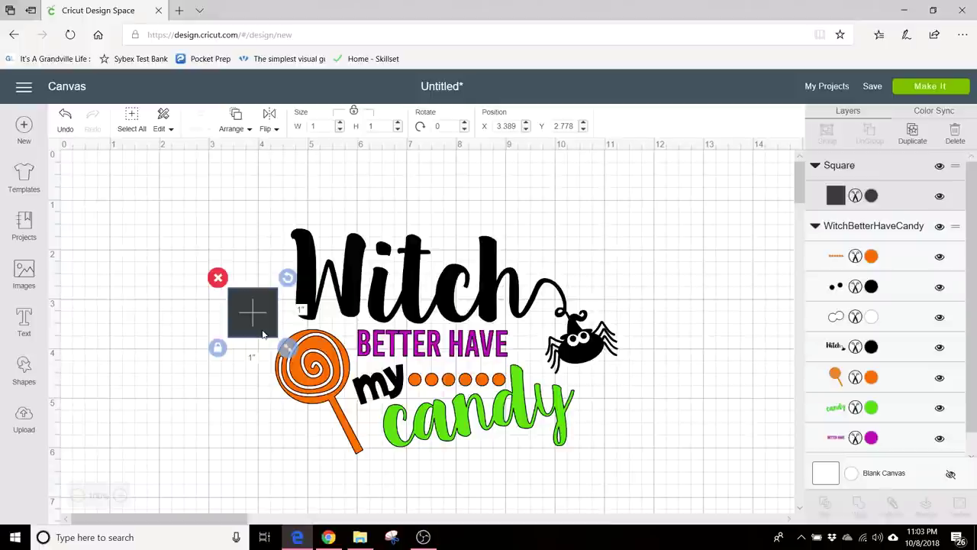
Position the square at X 3, Y 3.
{"action": "left_click", "coordinate": [510, 126]}
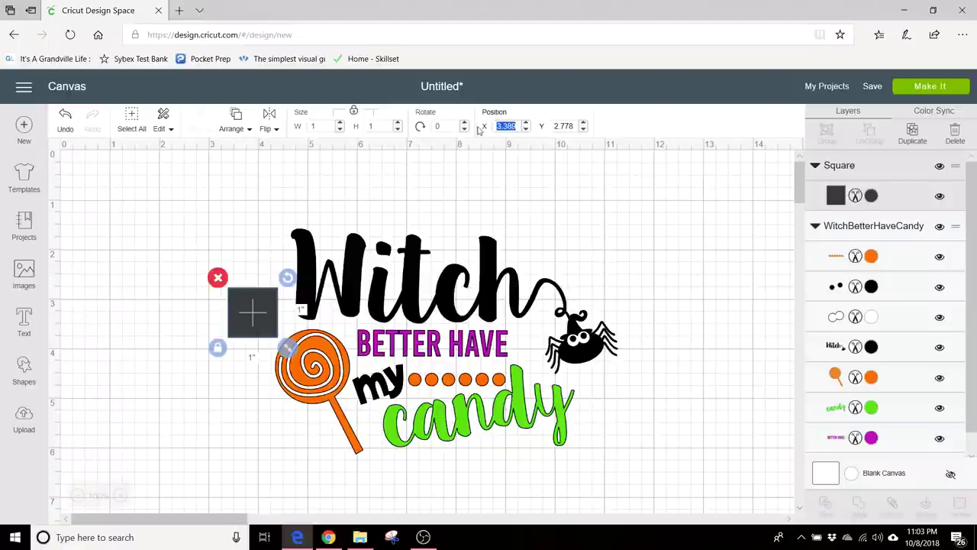
{"action": "type", "text": "3"}
{"action": "key", "text": "Tab"}
{"action": "type", "text": "3"}
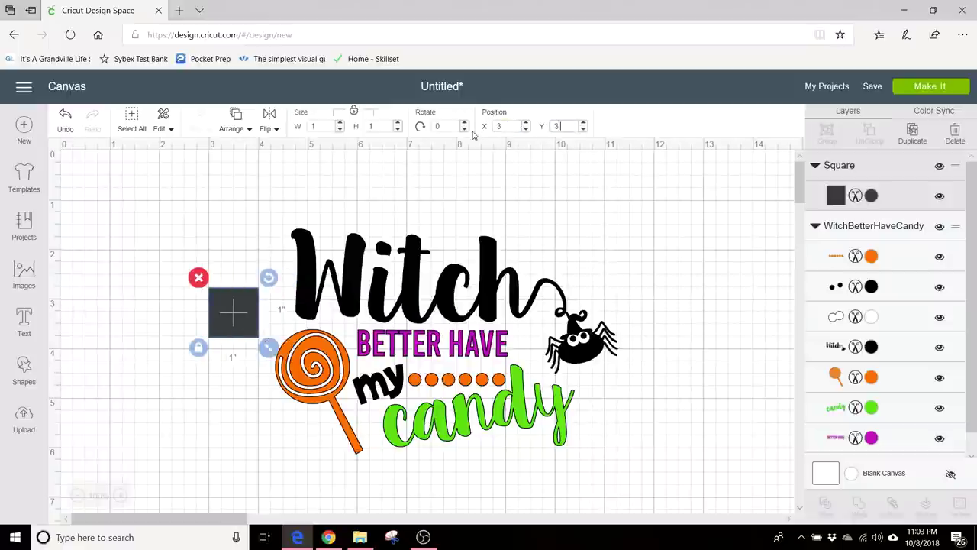
{"action": "type", "text": ".0"}
{"action": "key", "text": "Return"}
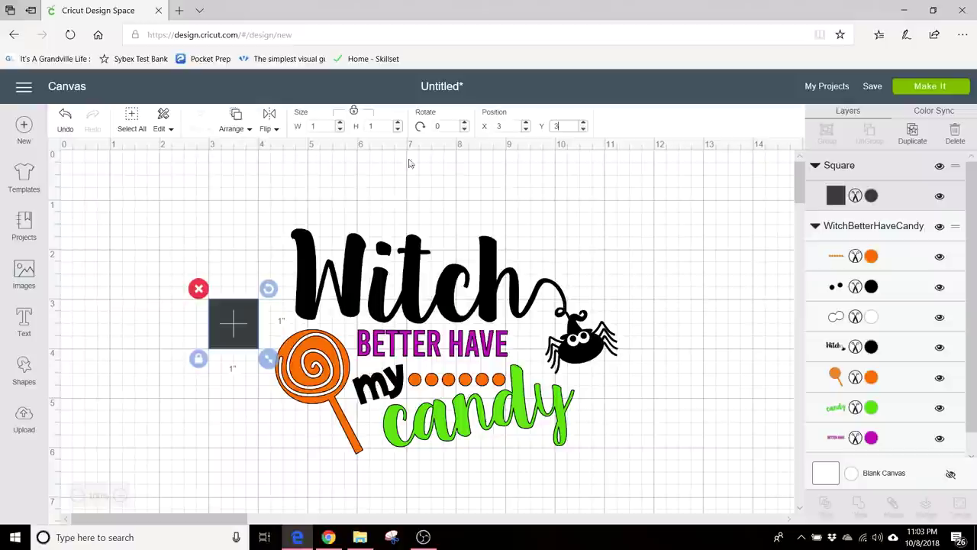
Recolour the square with the black already used in the project (#020202).
{"action": "left_click", "coordinate": [871, 195]}
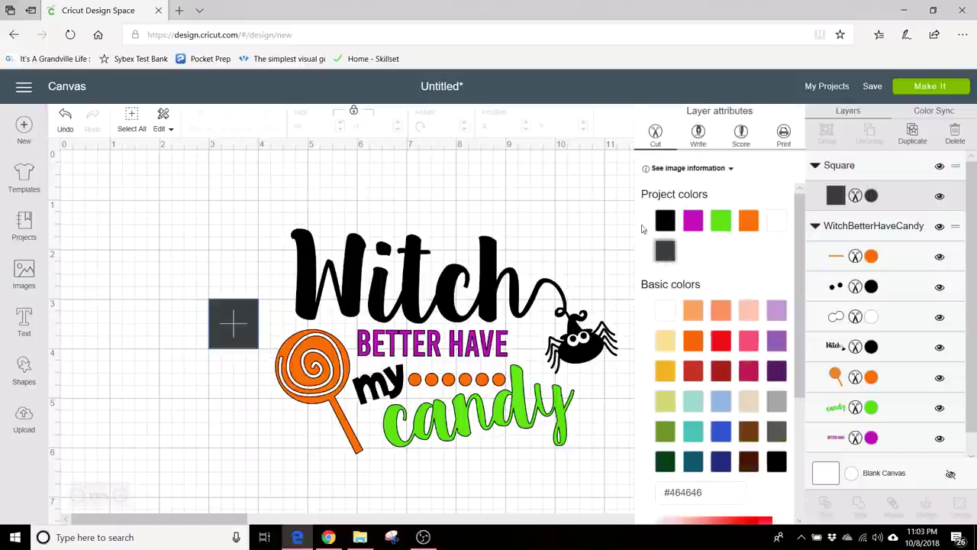
{"action": "left_click", "coordinate": [665, 221]}
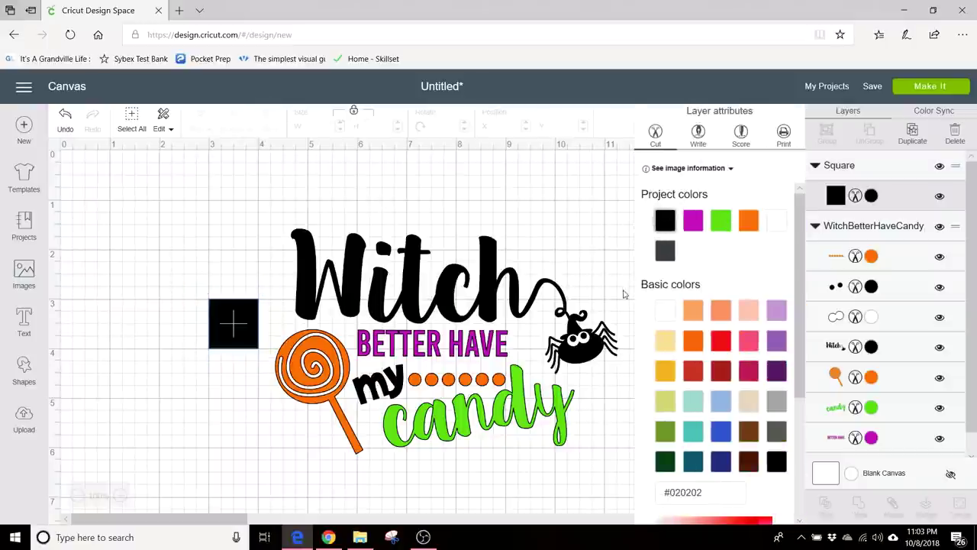
{"action": "left_click", "coordinate": [374, 360]}
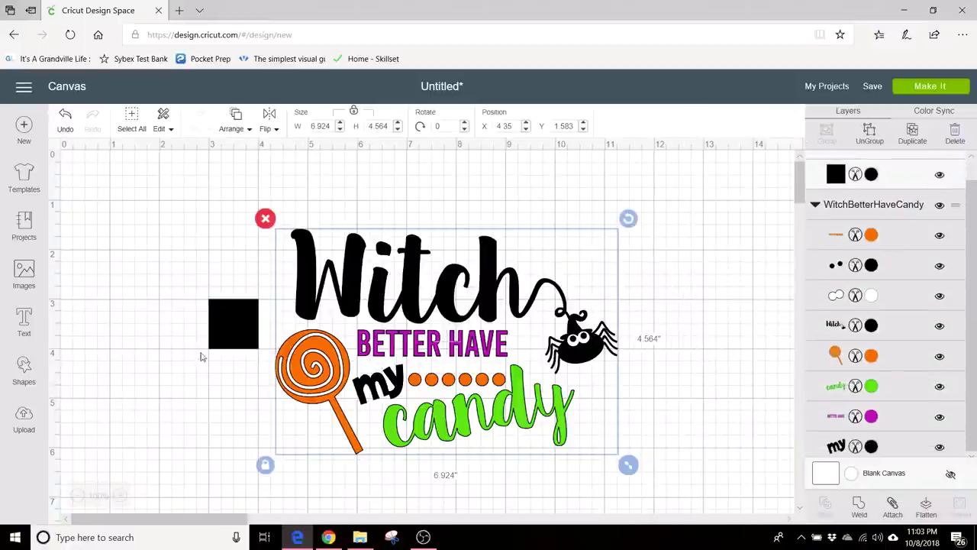
Duplicate the black square and recolour the copy with the project purple (#A104AA).
{"action": "left_click", "coordinate": [225, 335]}
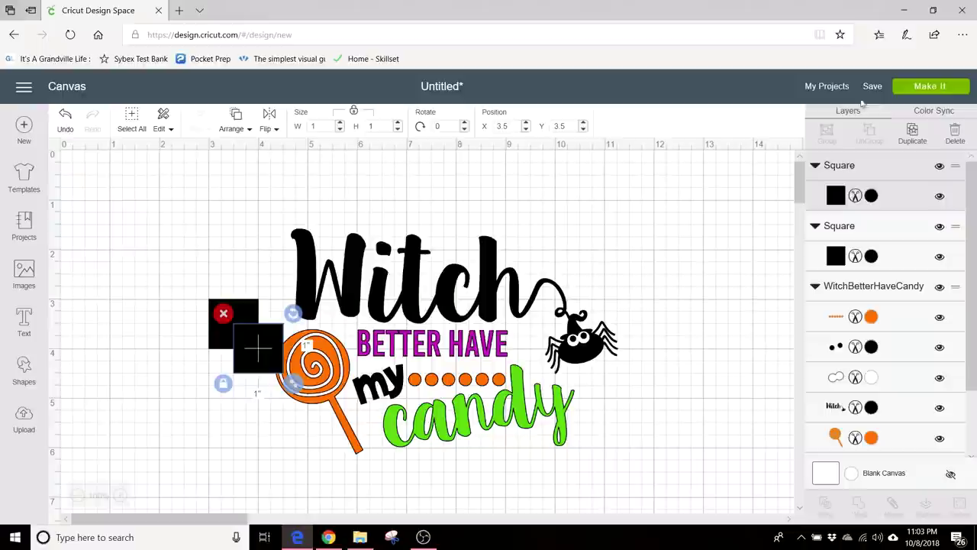
{"action": "left_click", "coordinate": [872, 195]}
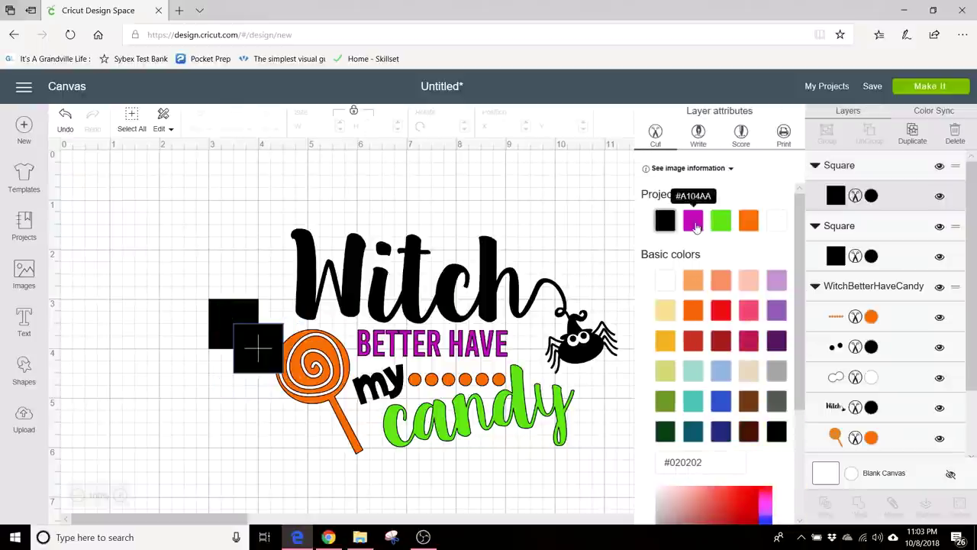
{"action": "left_click", "coordinate": [693, 221]}
{"action": "left_click", "coordinate": [274, 362]}
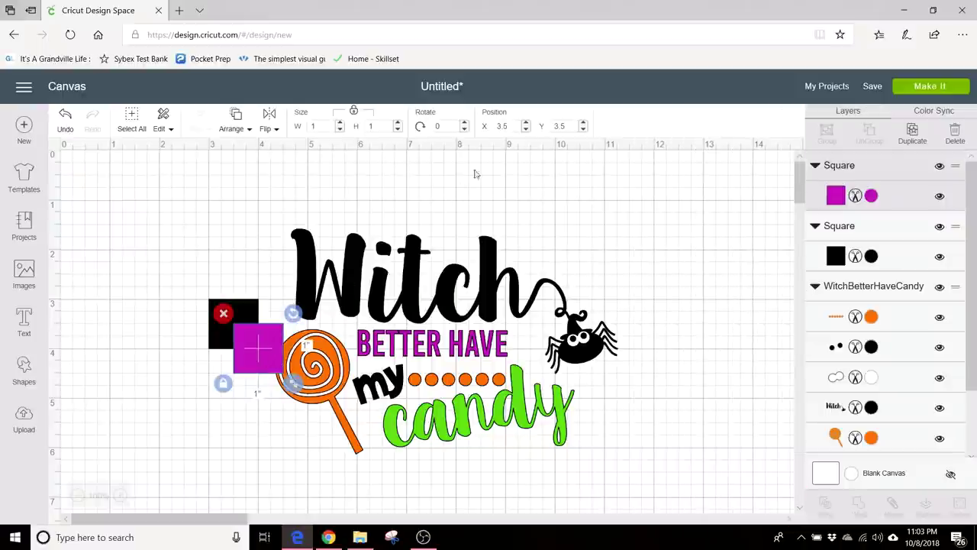
Position the purple square at X 3, Y 3, exactly over the black one.
{"action": "left_click", "coordinate": [491, 128]}
{"action": "type", "text": "3.0"}
{"action": "key", "text": "Tab"}
{"action": "type", "text": "3"}
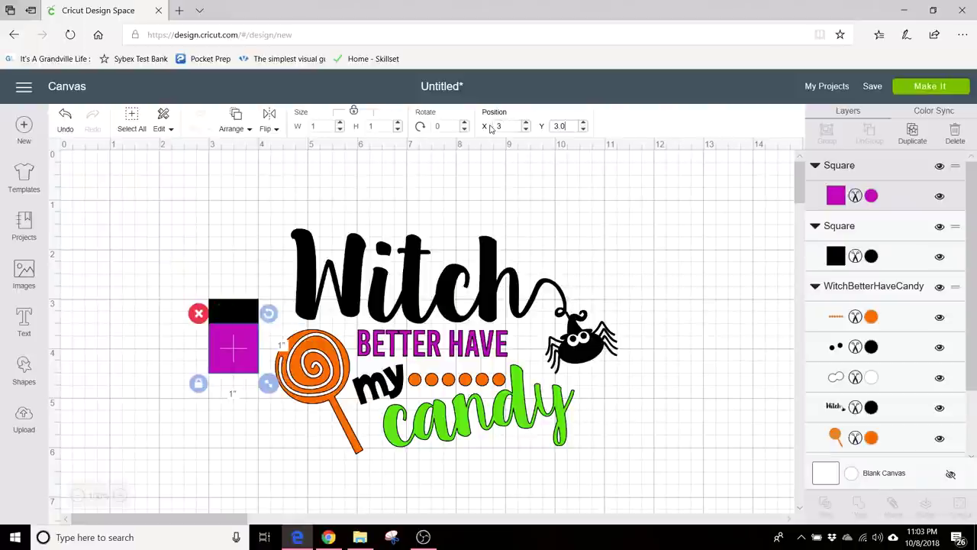
{"action": "type", "text": ".0"}
{"action": "key", "text": "Return"}
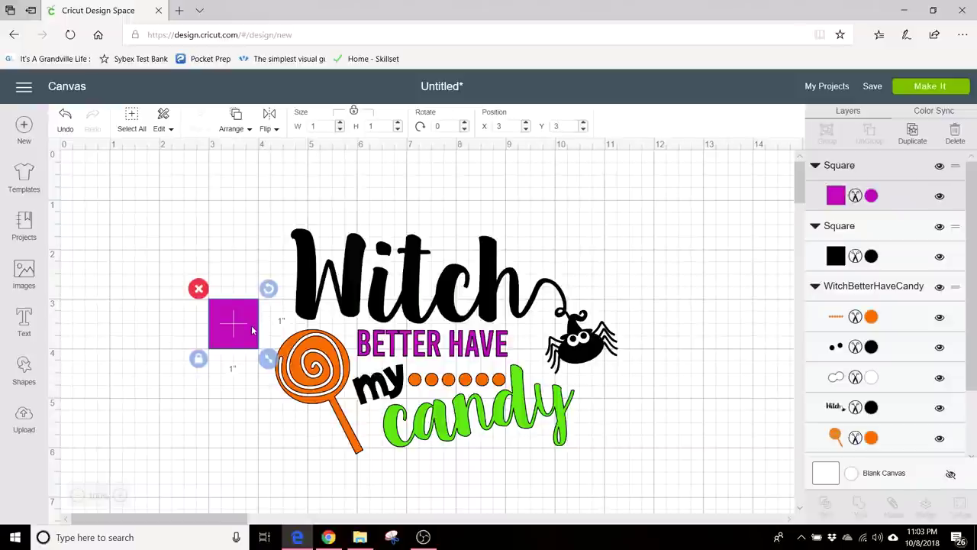
Duplicate the purple square and recolour the copy with the project green (#29E020).
{"action": "key", "text": "ctrl+d"}
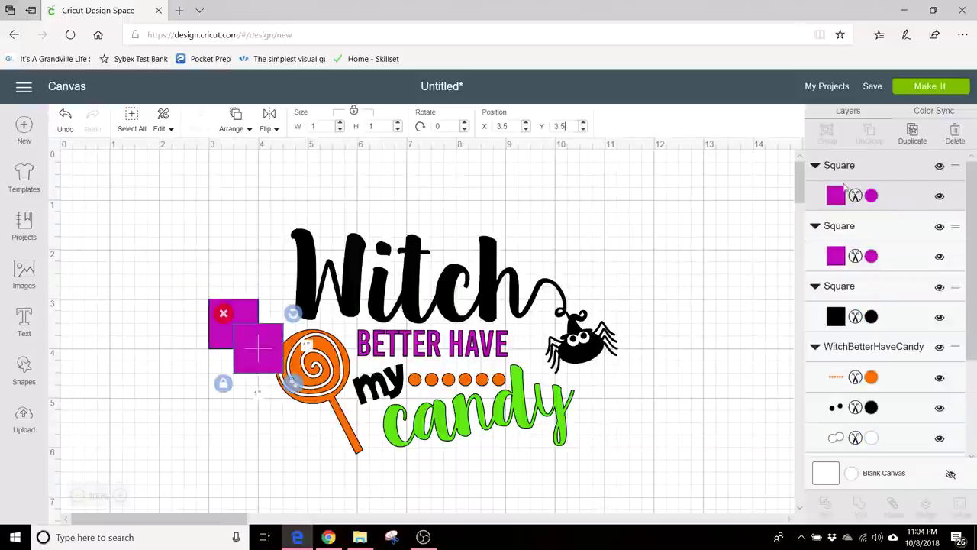
{"action": "left_click", "coordinate": [871, 195]}
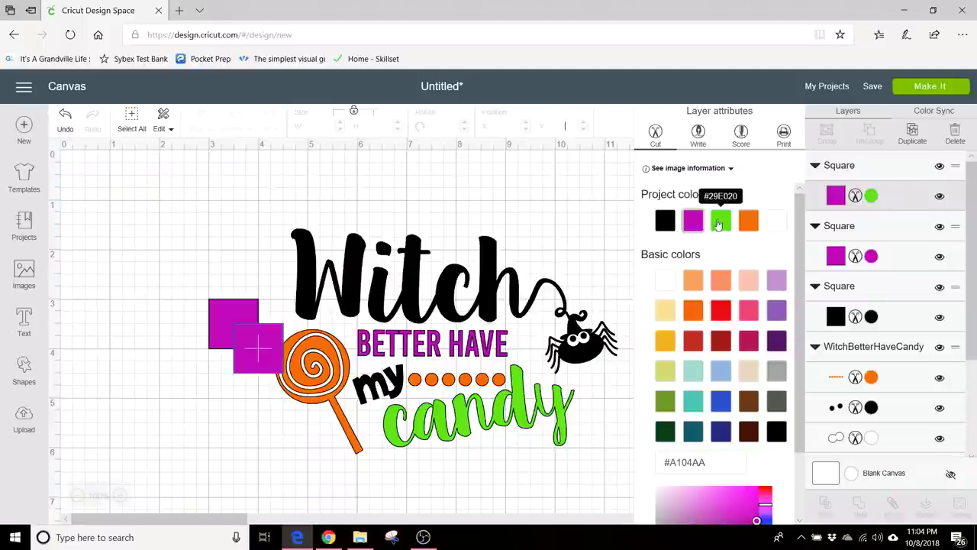
{"action": "left_click", "coordinate": [721, 221]}
{"action": "left_click", "coordinate": [254, 422]}
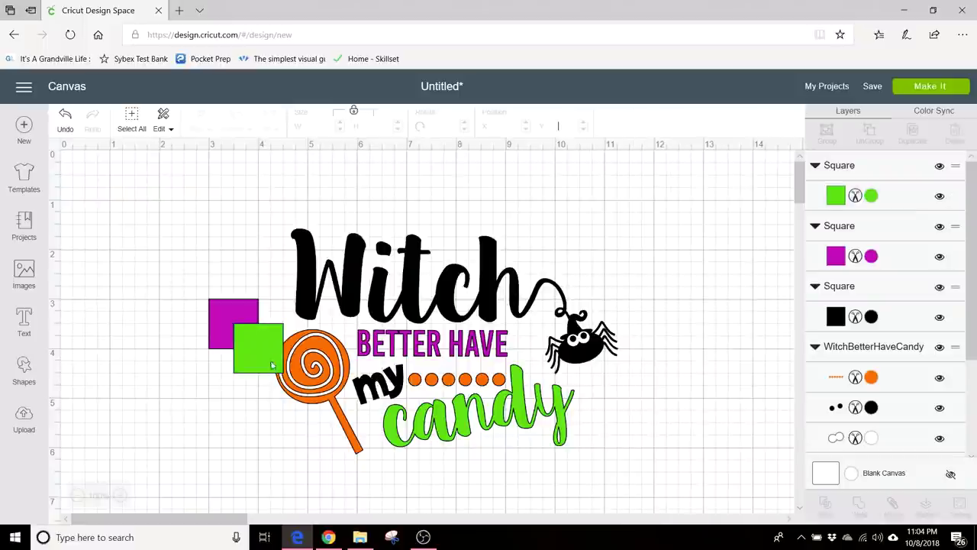
Position the green square at X 3, Y 3, on top of the stacked squares.
{"action": "left_click", "coordinate": [513, 127]}
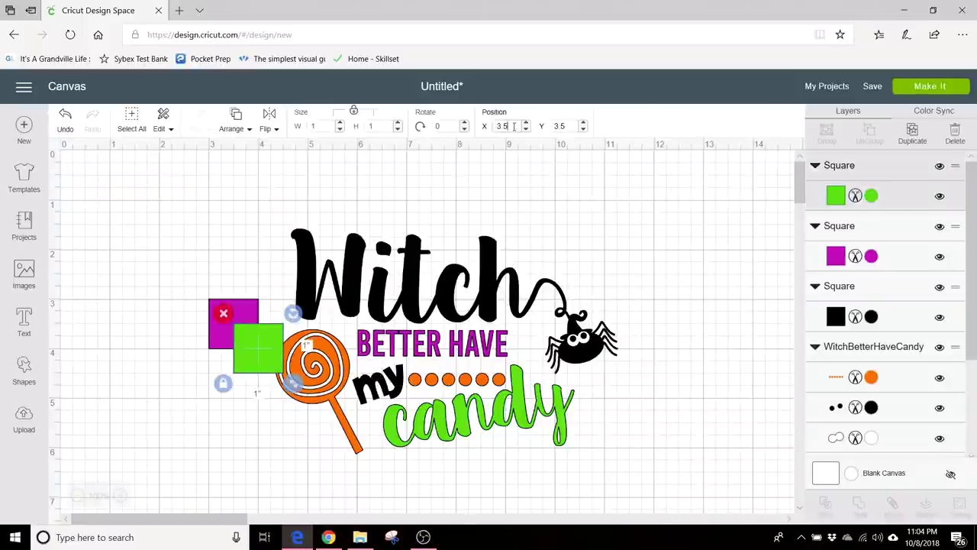
{"action": "type", "text": "3.0"}
{"action": "key", "text": "Tab"}
{"action": "type", "text": "3"}
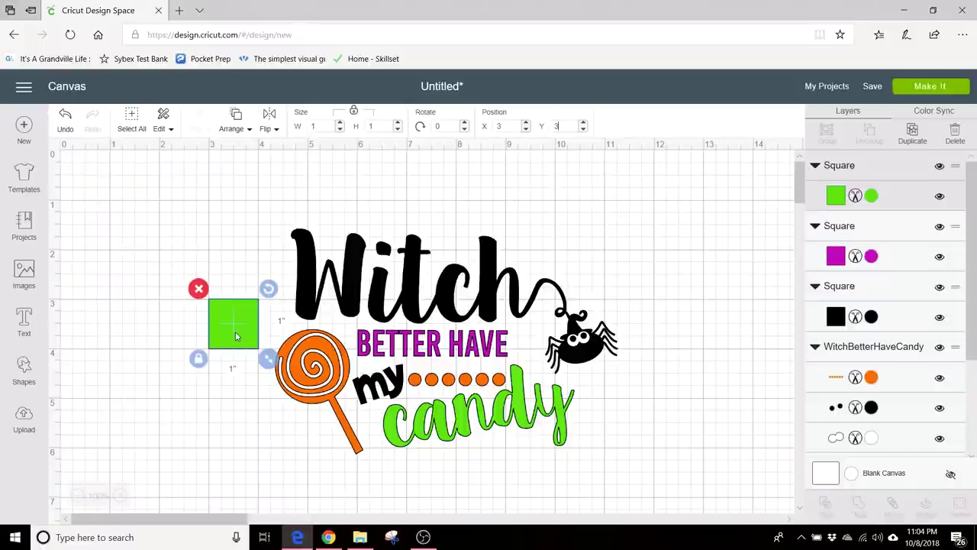
Duplicate the green square and recolour the copy with the project orange (#EF780C).
{"action": "key", "text": "ctrl+d"}
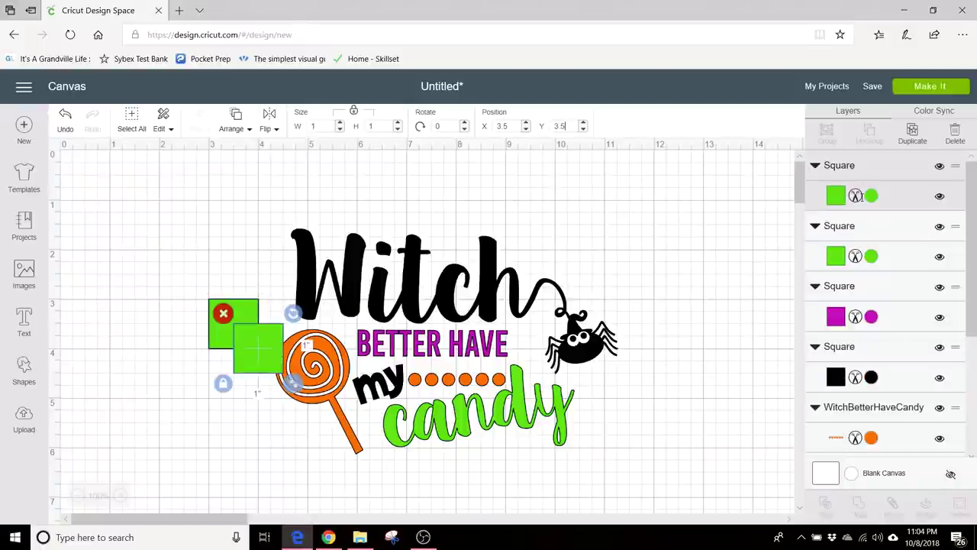
{"action": "left_click", "coordinate": [870, 196]}
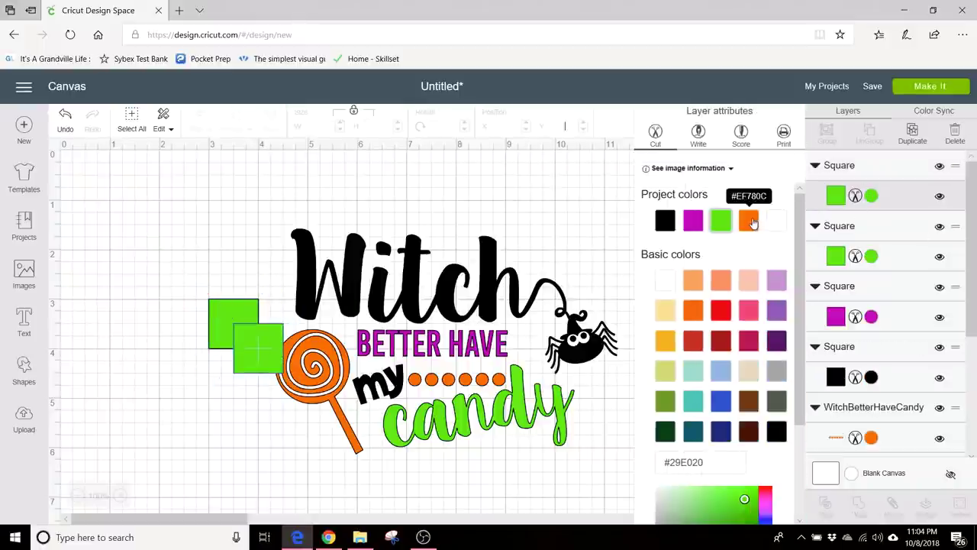
{"action": "left_click", "coordinate": [750, 222]}
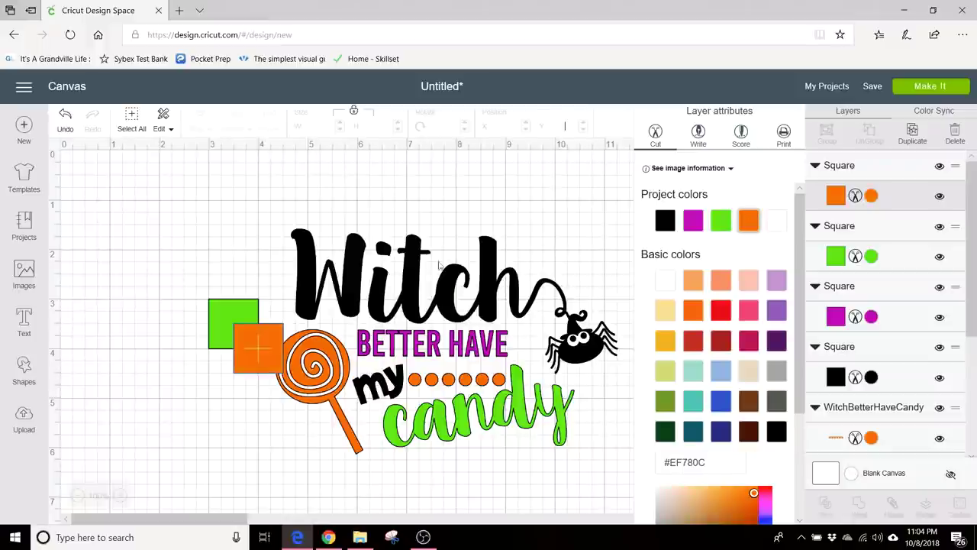
{"action": "left_click", "coordinate": [283, 466]}
{"action": "left_click", "coordinate": [250, 360]}
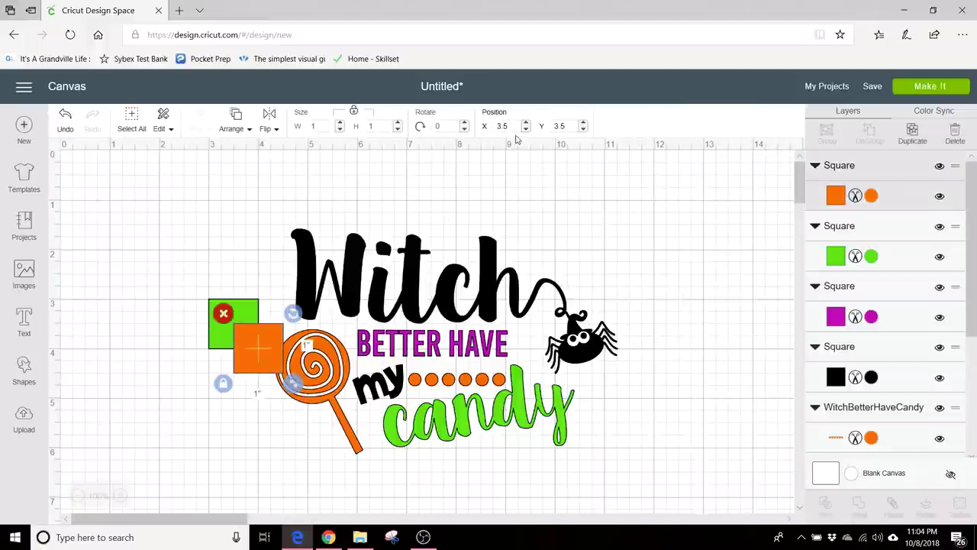
Position the orange square at X 3, Y 3, on top of the stacked squares.
{"action": "type", "text": "3"}
{"action": "key", "text": "Tab"}
{"action": "type", "text": "3"}
{"action": "key", "text": "BackSpace"}
{"action": "key", "text": "BackSpace"}
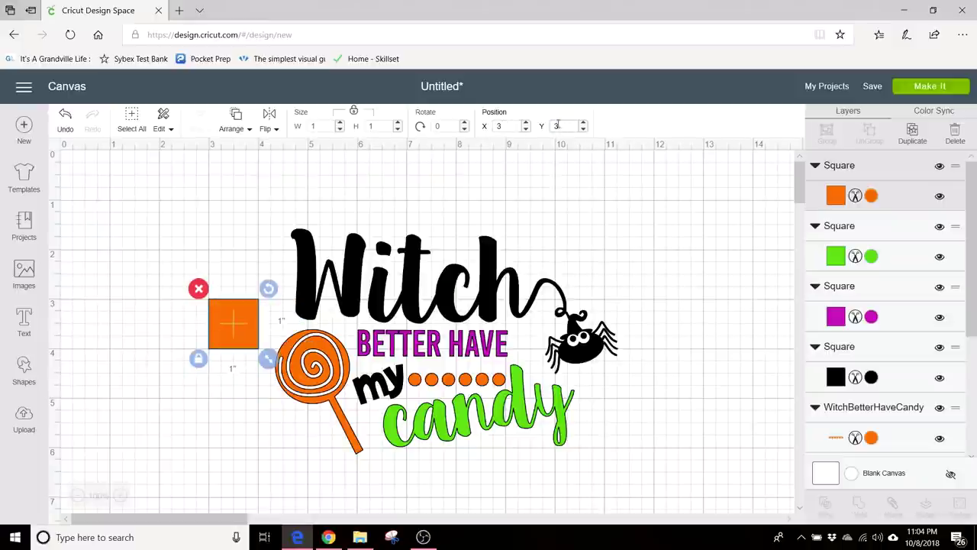
Ungroup the WitchBetterHaveCandy design into separate layers.
{"action": "left_click", "coordinate": [668, 313]}
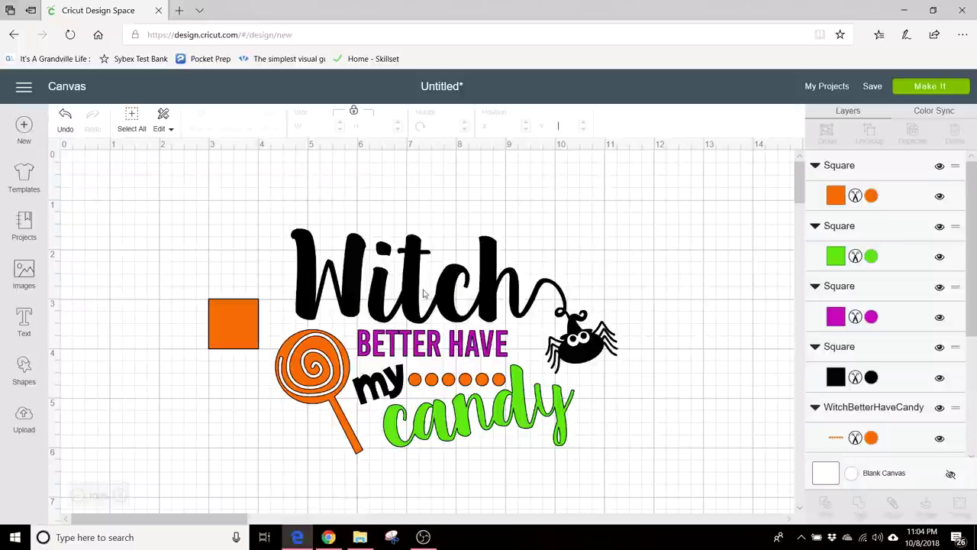
{"action": "left_click", "coordinate": [305, 244]}
{"action": "left_click", "coordinate": [870, 133]}
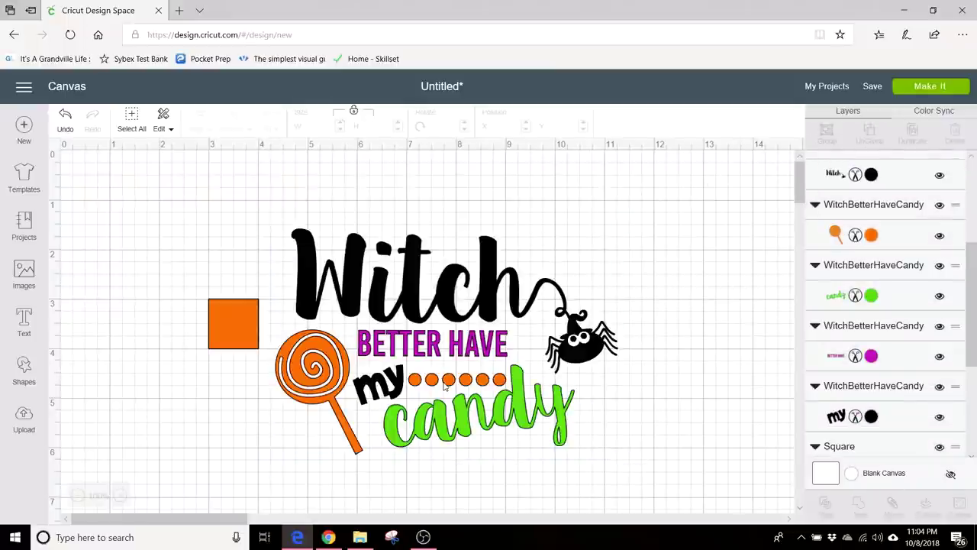
Group the row of orange dots, the lollipop and the orange square.
{"action": "left_click", "coordinate": [445, 379]}
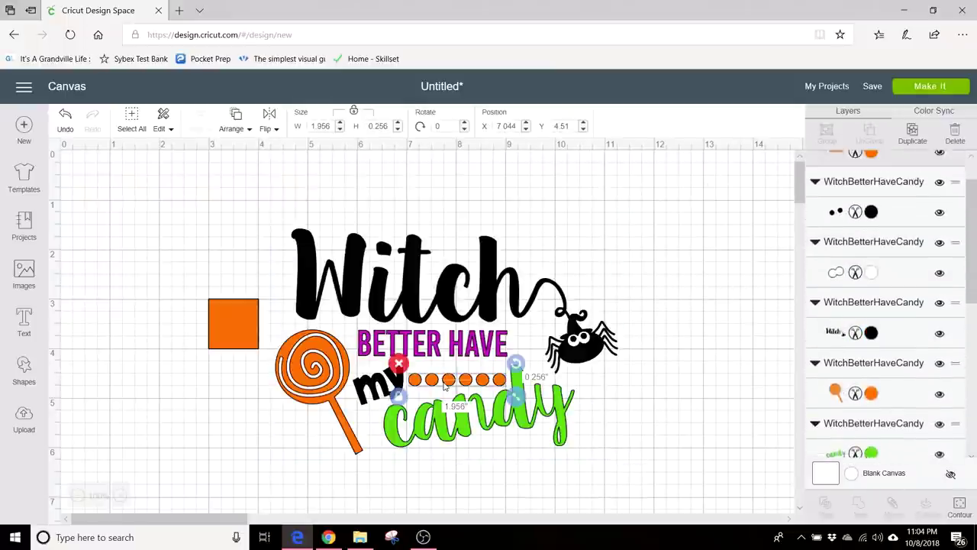
{"action": "left_click", "coordinate": [345, 440], "text": "shift"}
{"action": "left_click", "coordinate": [235, 340], "text": "shift"}
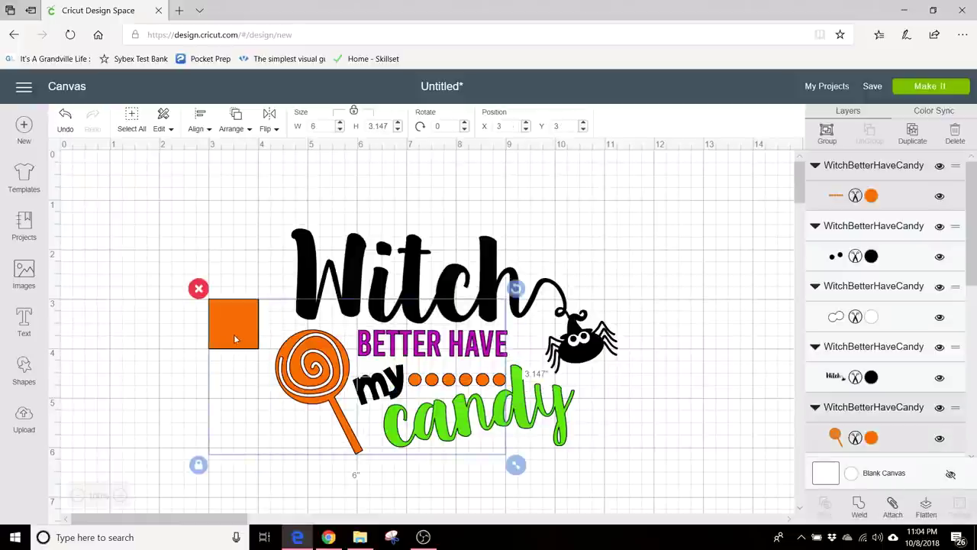
{"action": "left_click", "coordinate": [827, 133]}
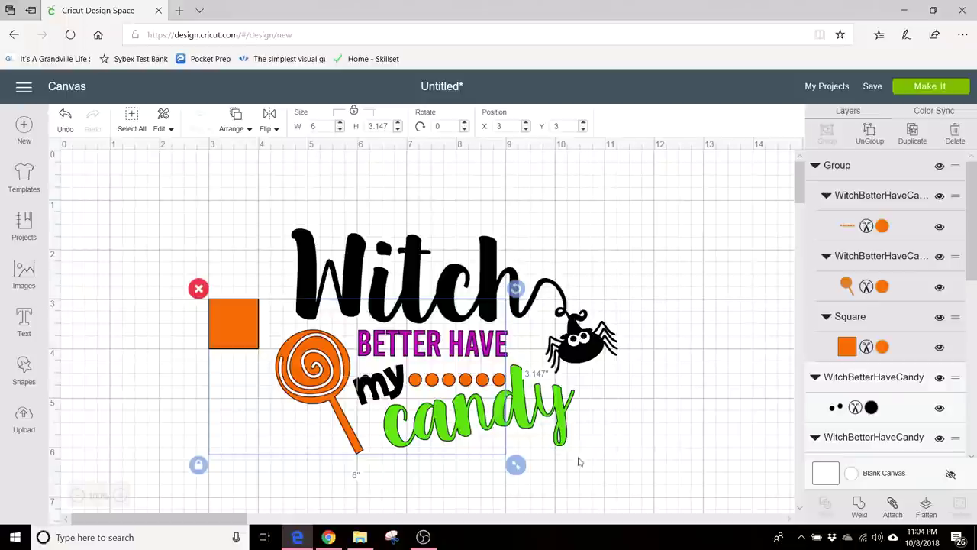
Weld the orange group into a single layer and hide the welded layer.
{"action": "left_click", "coordinate": [858, 506]}
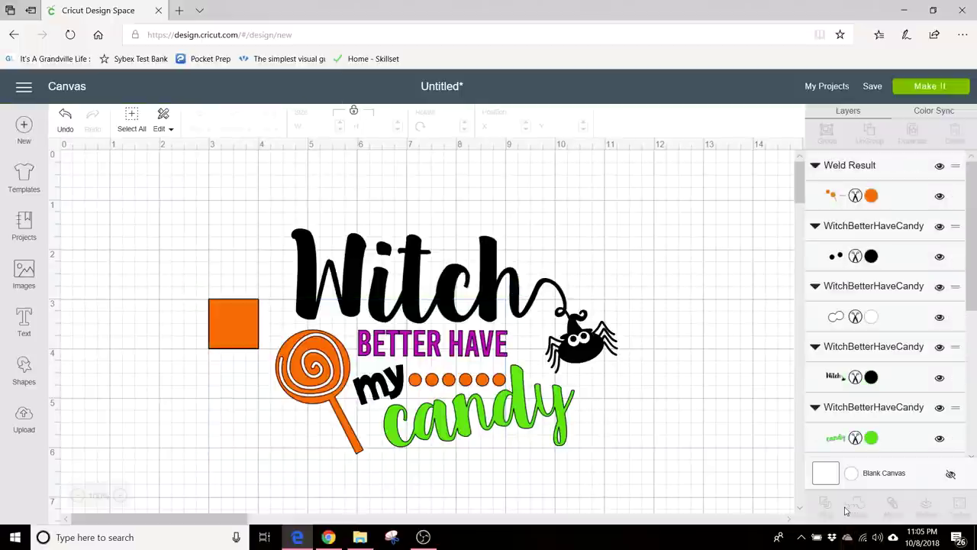
{"action": "left_click", "coordinate": [313, 384]}
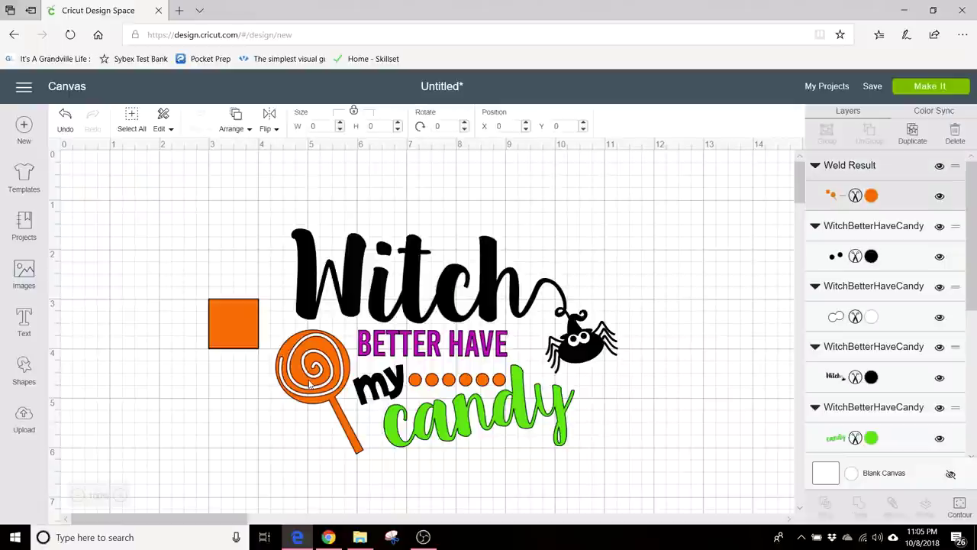
{"action": "left_click", "coordinate": [939, 166]}
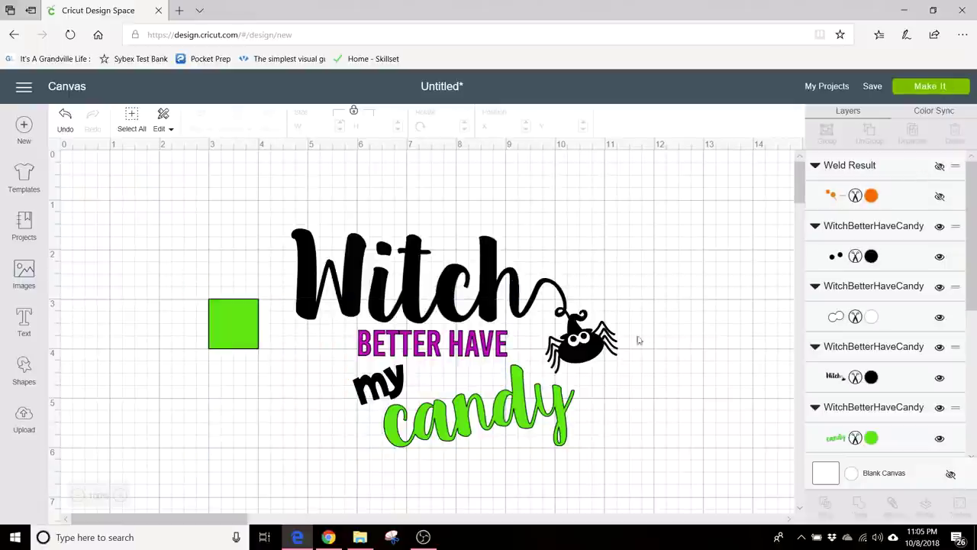
Group the green square with the word candy, weld them into one layer and hide the welded layer.
{"action": "left_click", "coordinate": [240, 334]}
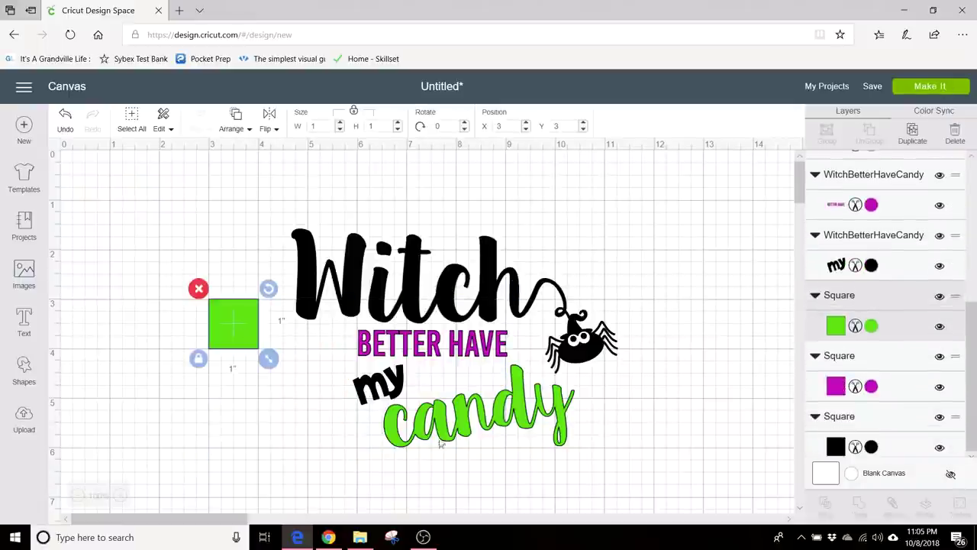
{"action": "left_click", "coordinate": [437, 429], "text": "shift"}
{"action": "scroll", "coordinate": [908, 191], "scroll_direction": "up", "scroll_amount": 5}
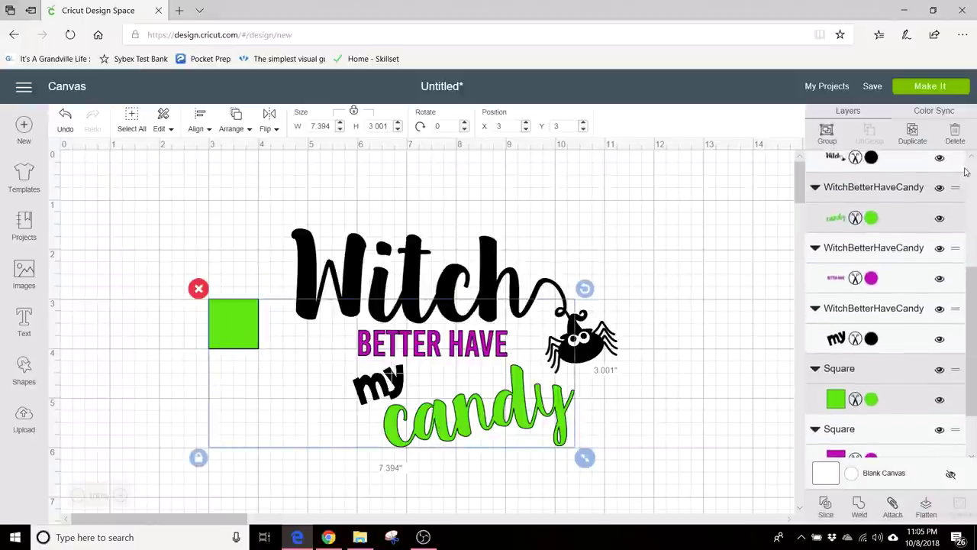
{"action": "left_click", "coordinate": [833, 135]}
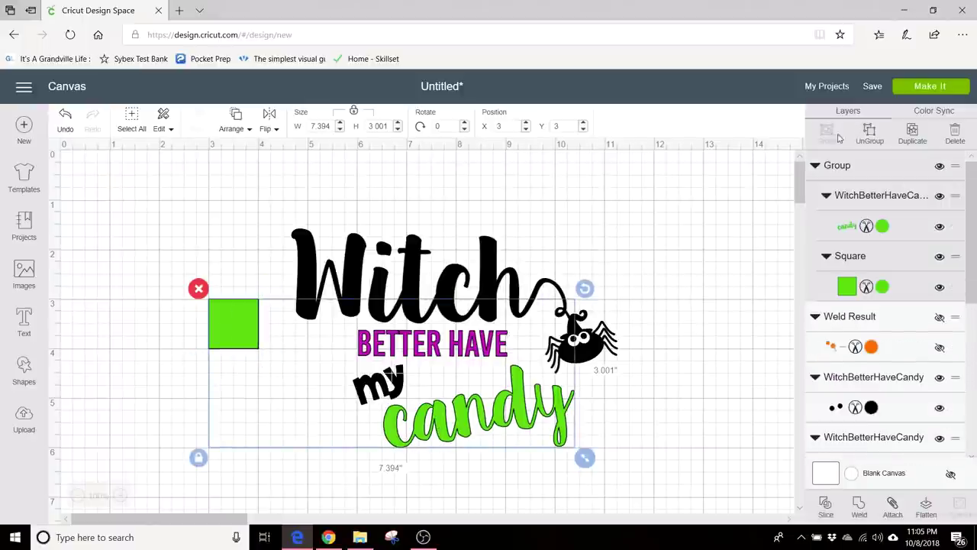
{"action": "left_click", "coordinate": [860, 507]}
{"action": "left_click", "coordinate": [940, 165]}
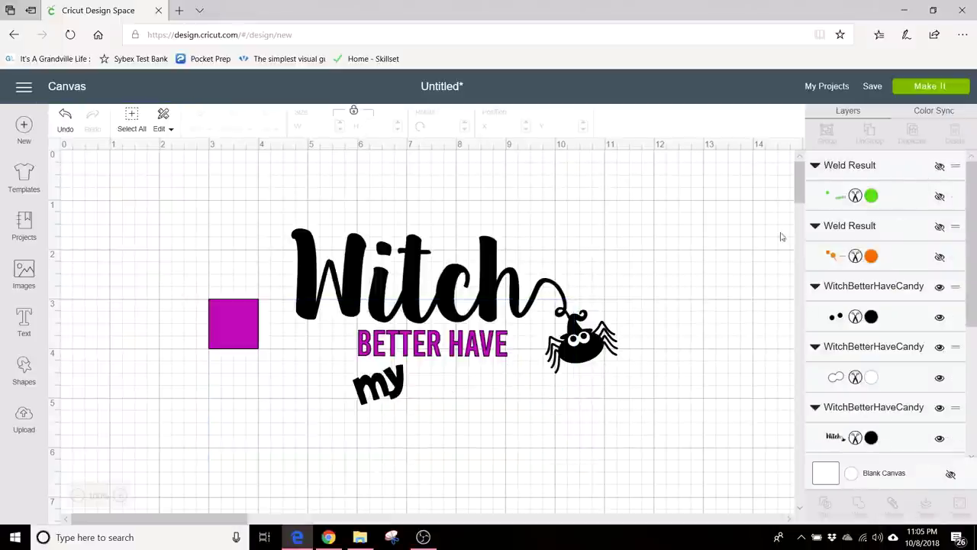
Send the Witch and spider layer to the back so it no longer covers the BETTER HAVE text.
{"action": "left_click", "coordinate": [248, 343]}
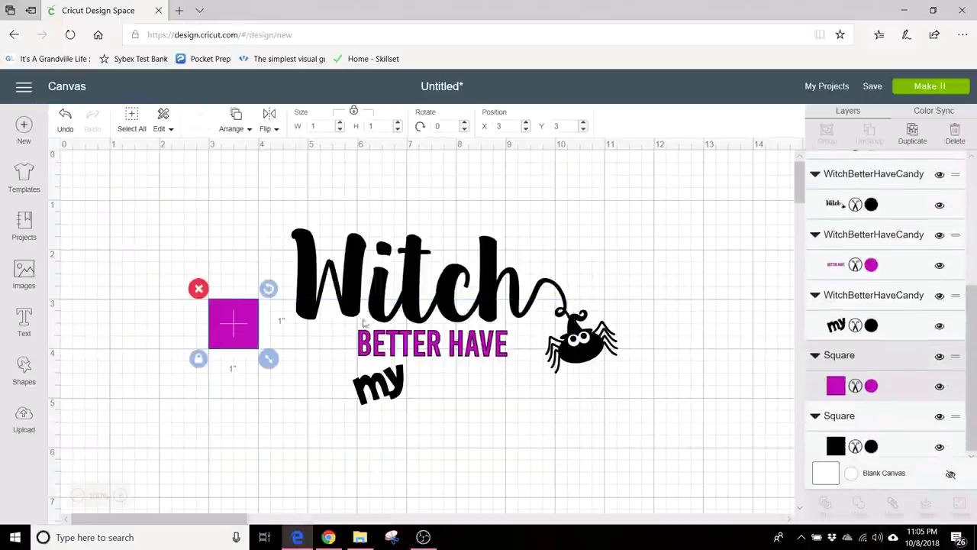
{"action": "left_click", "coordinate": [427, 290]}
{"action": "left_click", "coordinate": [537, 417]}
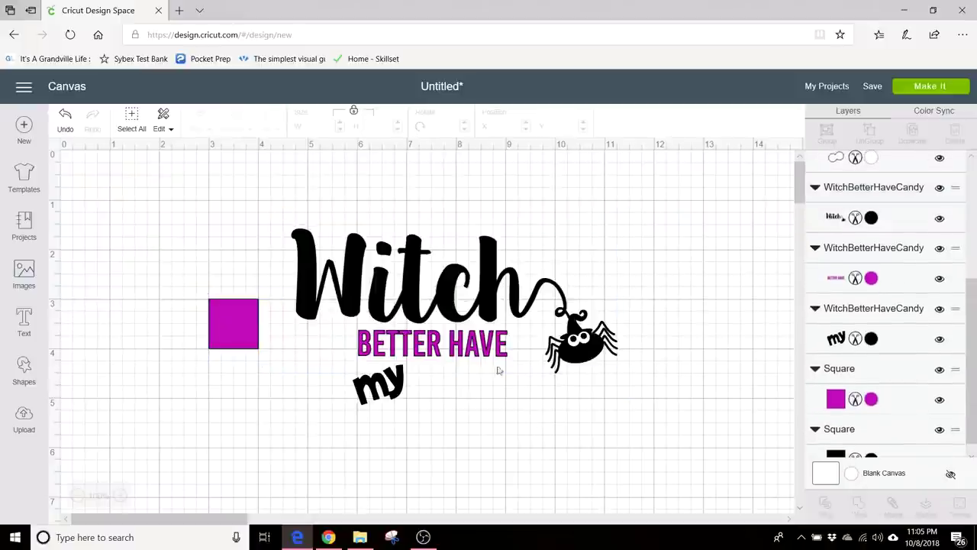
{"action": "left_click", "coordinate": [448, 307]}
{"action": "right_click", "coordinate": [449, 307]}
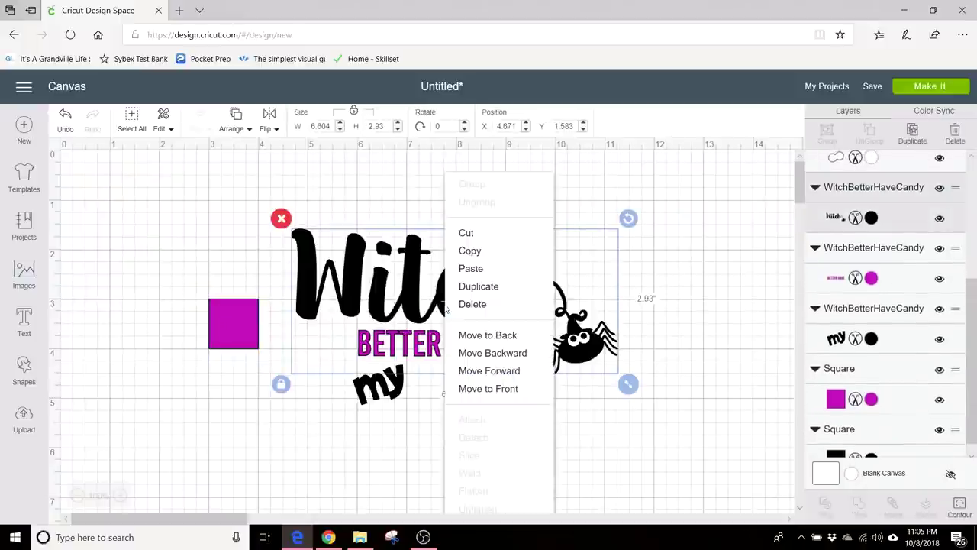
{"action": "left_click", "coordinate": [491, 341]}
{"action": "left_click", "coordinate": [506, 431]}
Group the BETTER HAVE text with the purple square, weld them into one layer and hide the welded layer.
{"action": "left_click", "coordinate": [456, 346]}
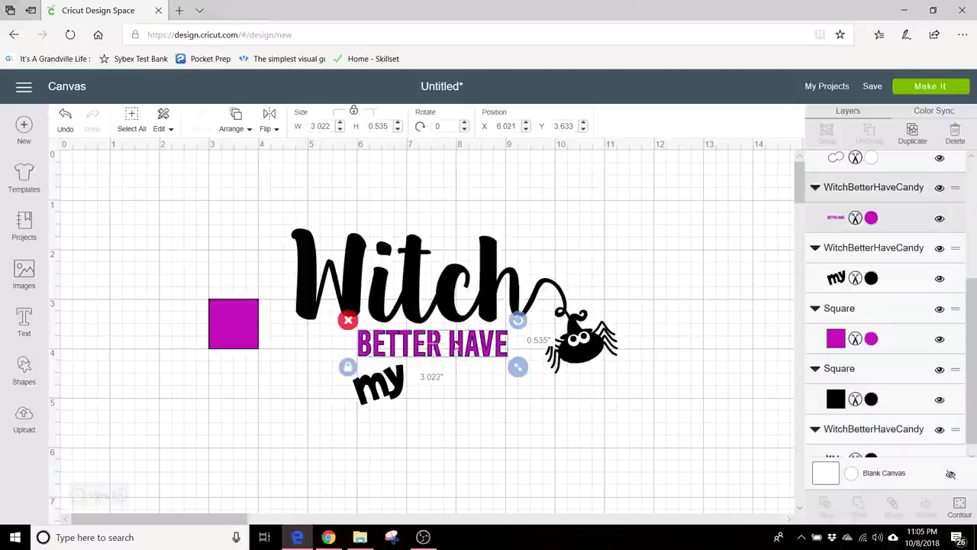
{"action": "left_click", "coordinate": [239, 326], "text": "shift"}
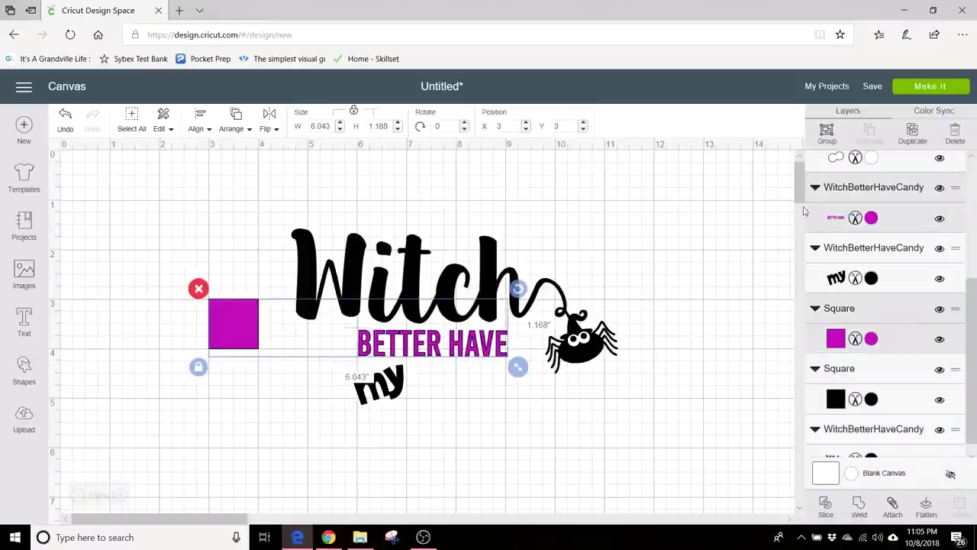
{"action": "left_click", "coordinate": [827, 132]}
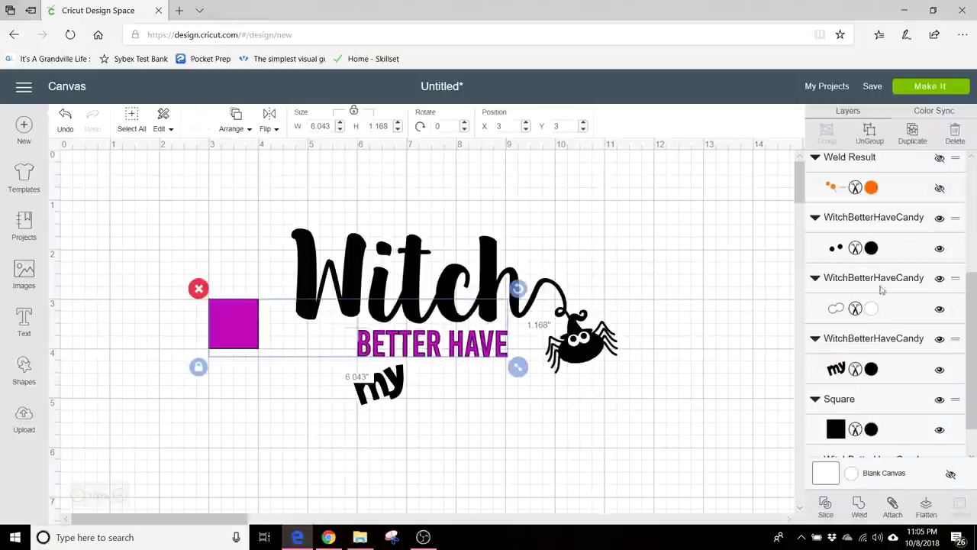
{"action": "left_click", "coordinate": [861, 506]}
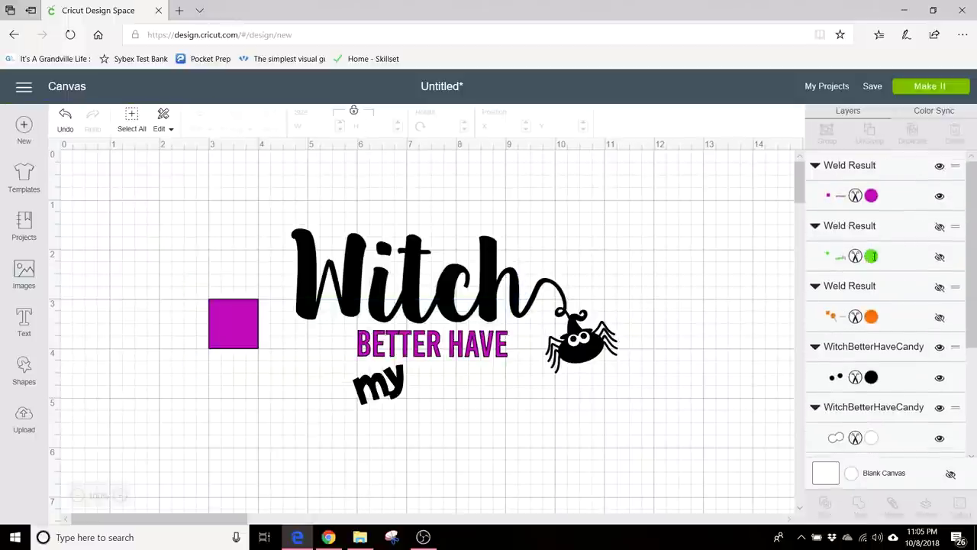
{"action": "left_click", "coordinate": [939, 166]}
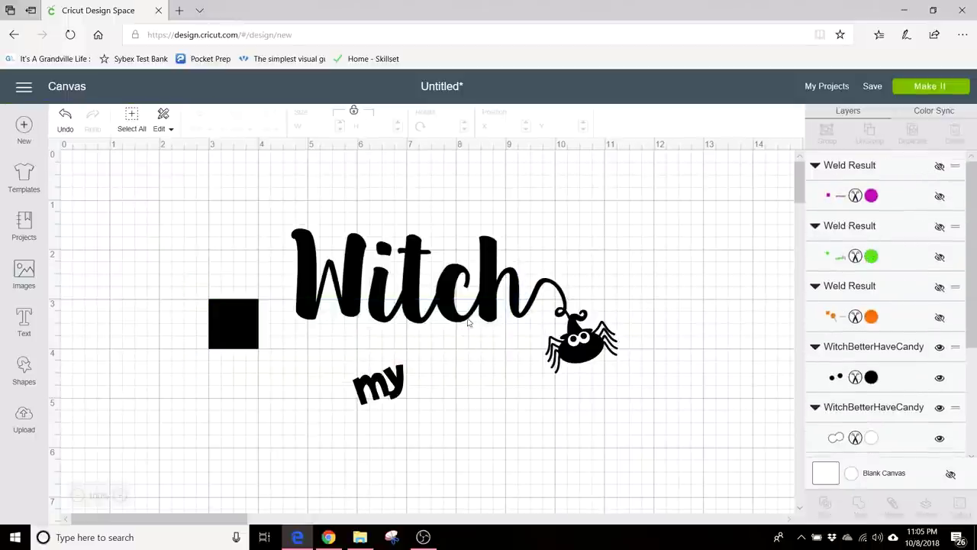
Weld the black eye dots, the Witch and spider layer, the word my and the black square together, and hide the result.
{"action": "left_click", "coordinate": [579, 343]}
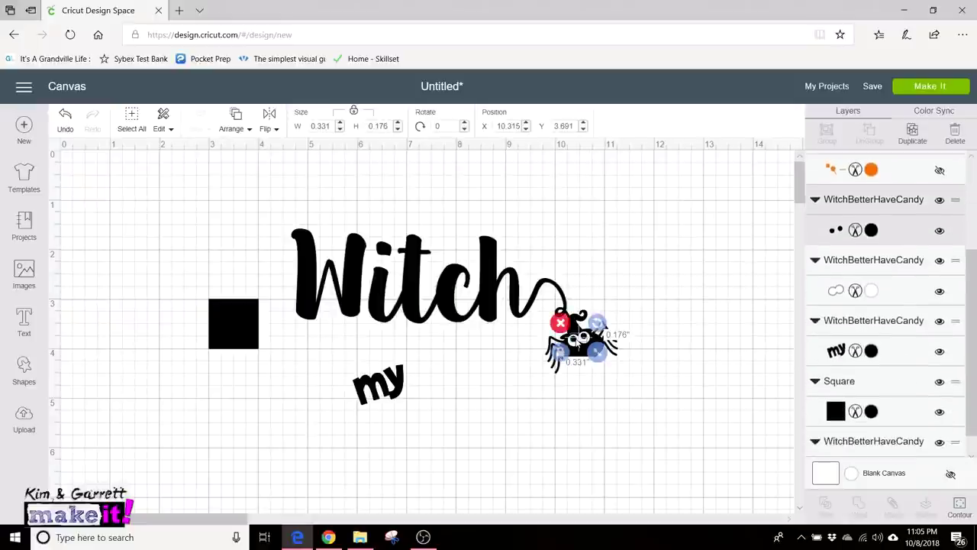
{"action": "left_click", "coordinate": [508, 305], "text": "shift"}
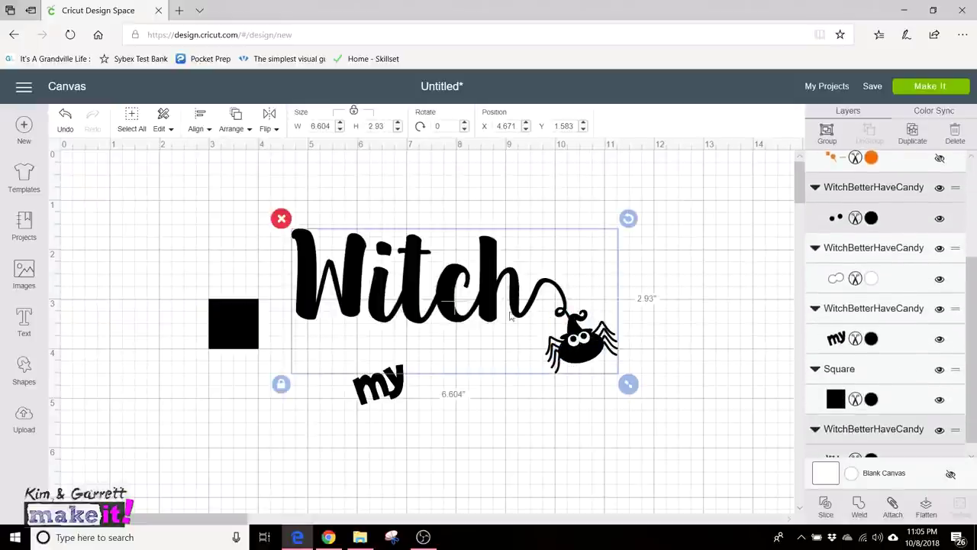
{"action": "left_click", "coordinate": [402, 400], "text": "shift"}
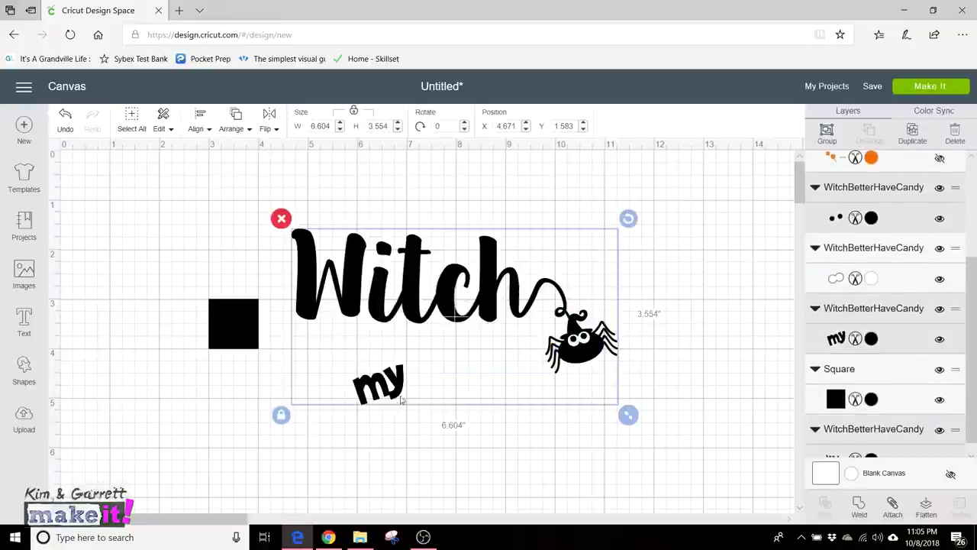
{"action": "left_click", "coordinate": [229, 342], "text": "shift"}
{"action": "left_click", "coordinate": [860, 505]}
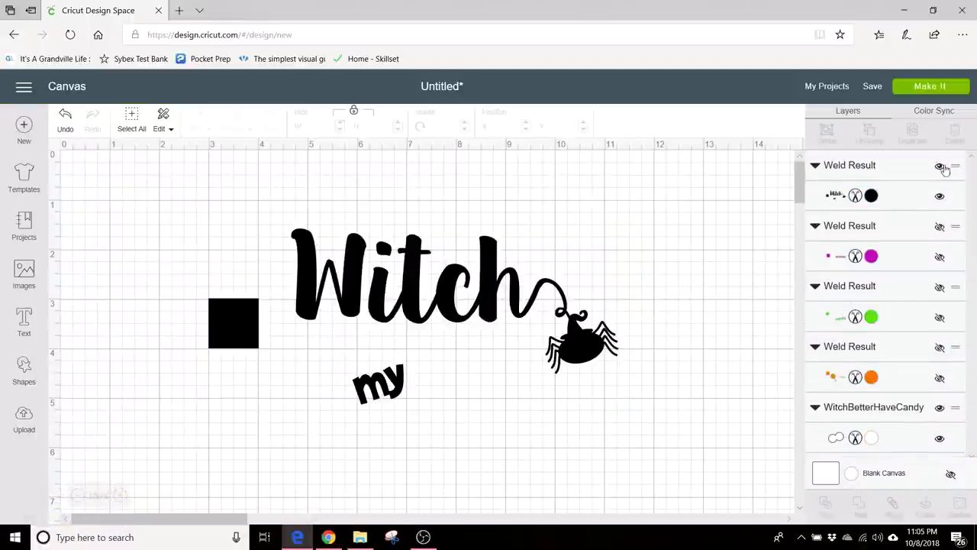
{"action": "left_click", "coordinate": [940, 166]}
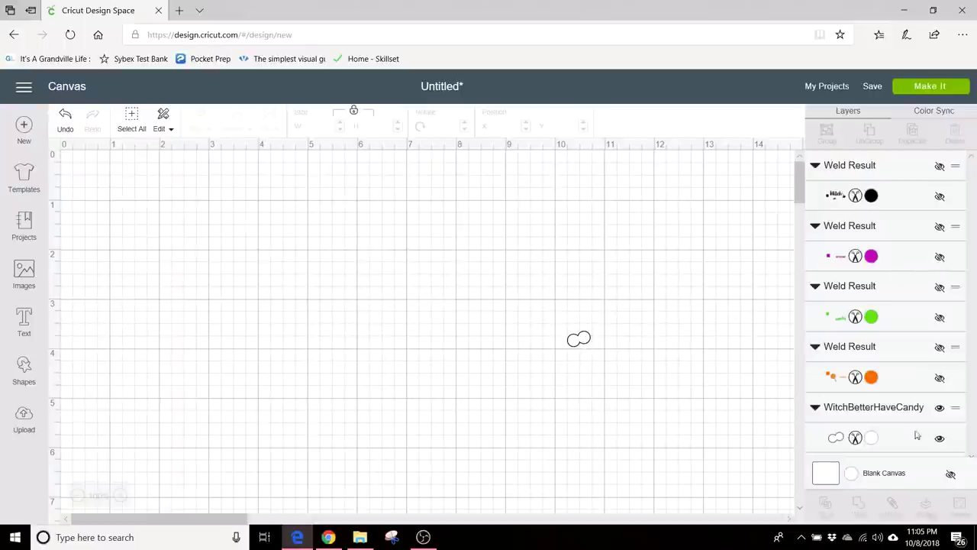
Make the four welded colour layers and the spider's white eye layer visible on the canvas.
{"action": "left_click", "coordinate": [940, 438]}
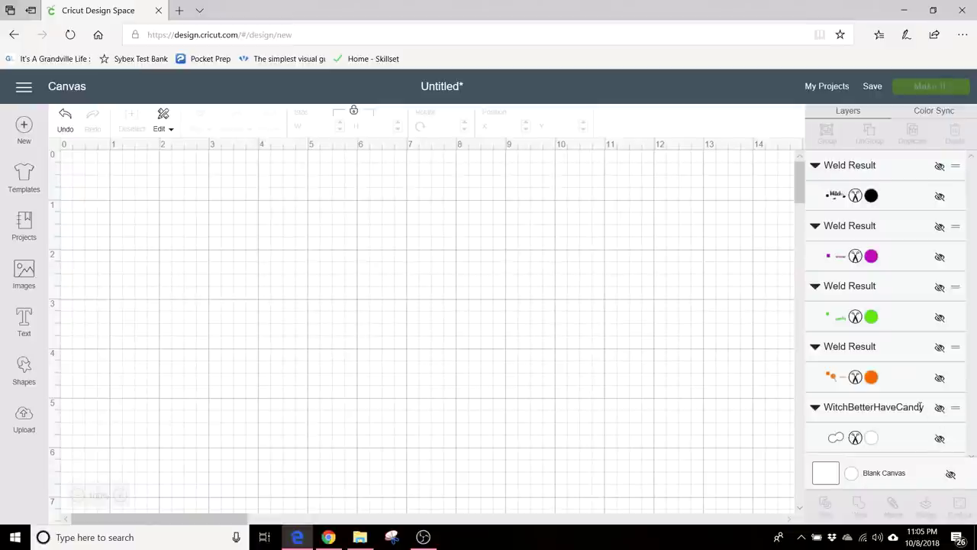
{"action": "left_click", "coordinate": [940, 256]}
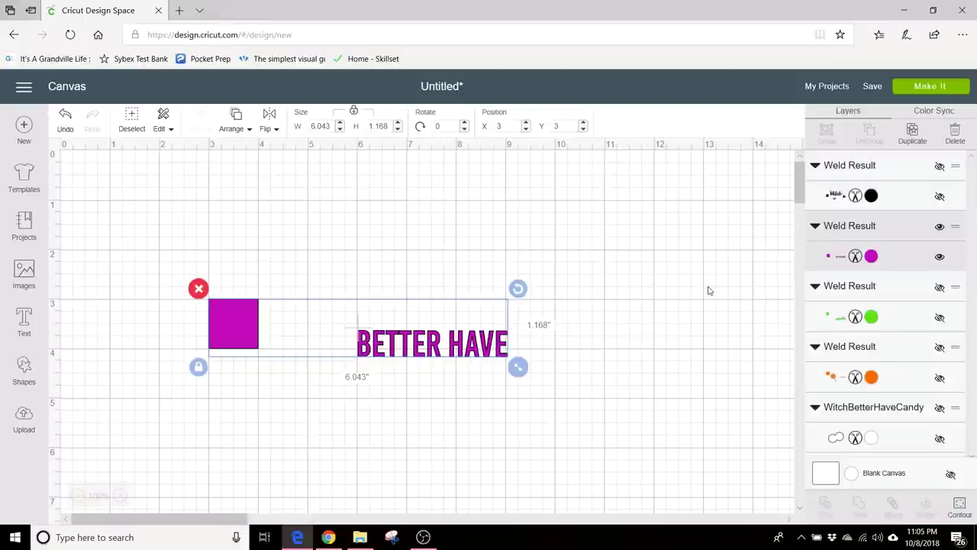
{"action": "left_click", "coordinate": [940, 165]}
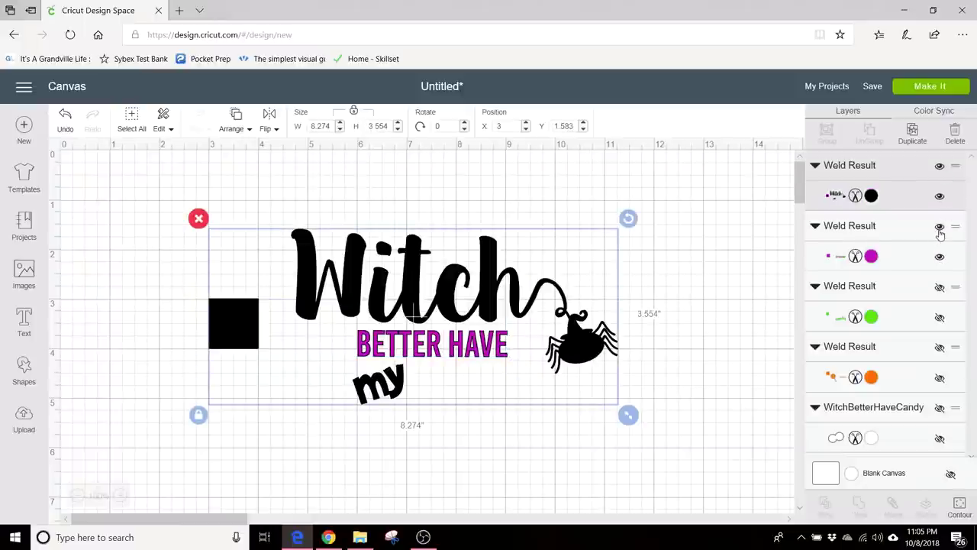
{"action": "left_click", "coordinate": [940, 287]}
{"action": "left_click", "coordinate": [940, 348]}
{"action": "left_click", "coordinate": [940, 407]}
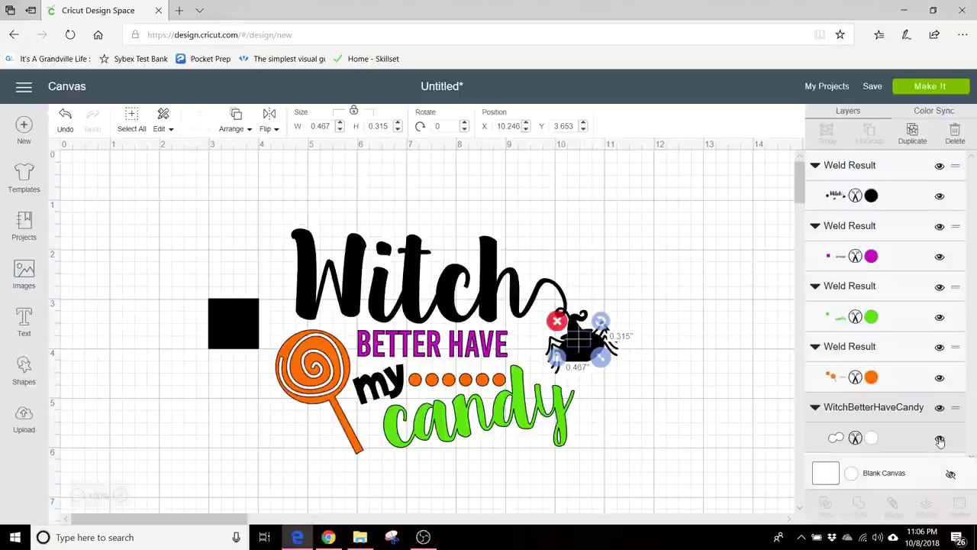
{"action": "left_click", "coordinate": [949, 477]}
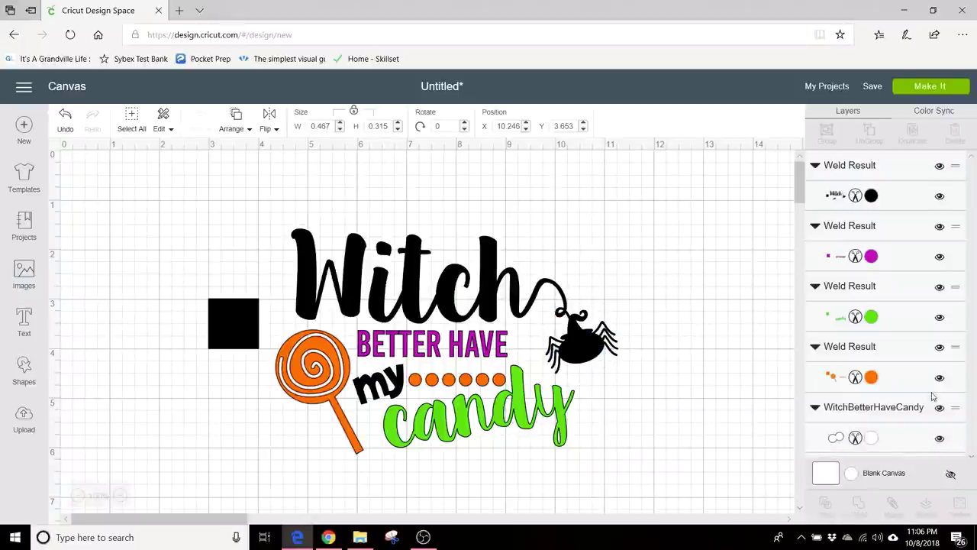
Select the whole design with its alignment squares and group all the layers.
{"action": "left_click", "coordinate": [591, 352]}
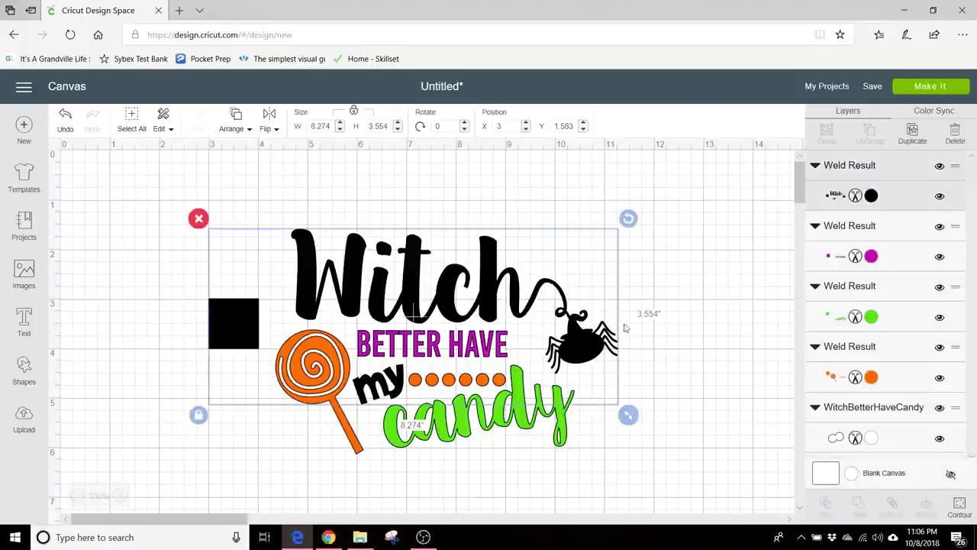
{"action": "left_click", "coordinate": [678, 313]}
{"action": "left_click_drag", "start_coordinate": [114, 187], "coordinate": [832, 466]}
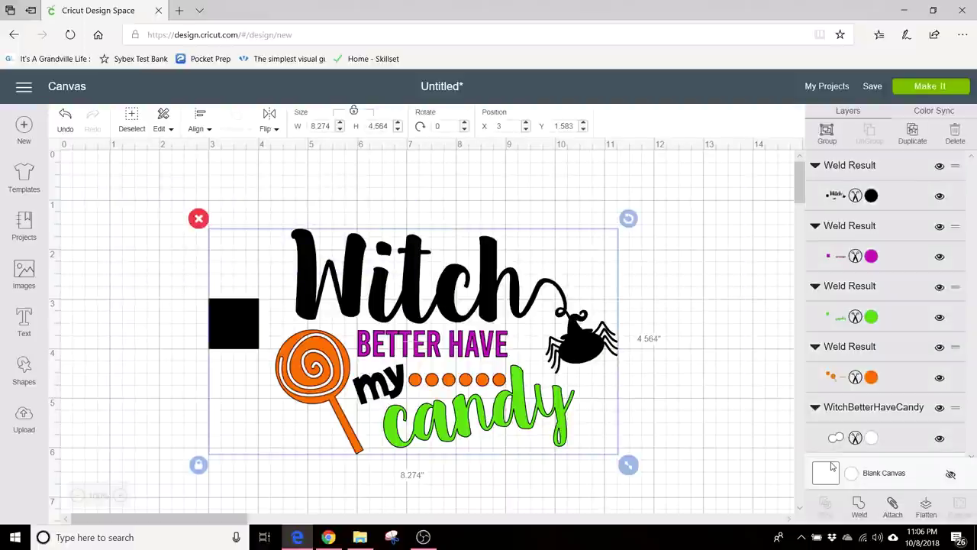
{"action": "left_click", "coordinate": [442, 126]}
{"action": "left_click", "coordinate": [827, 135]}
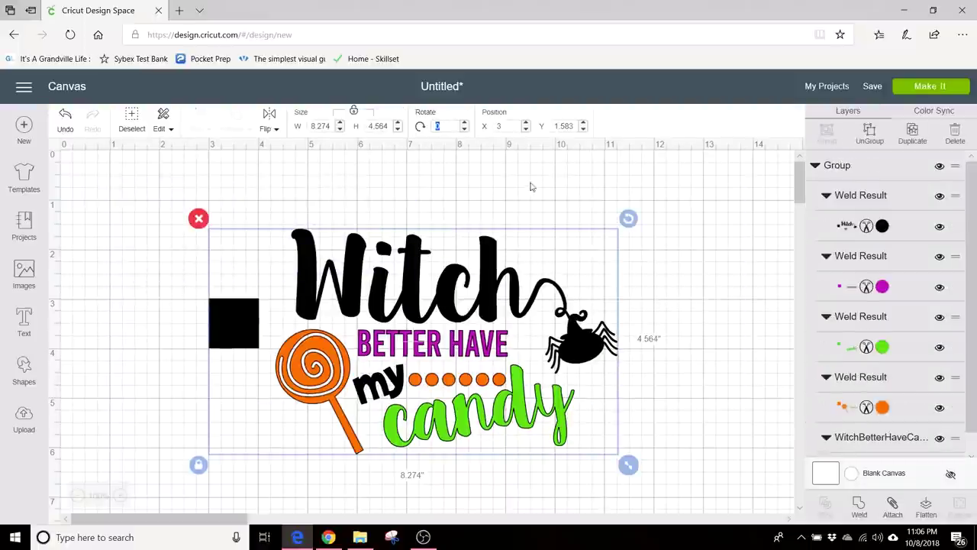
Rotate the grouped design to 90 degrees and move it to X 0, Y 0 on the canvas.
{"action": "left_click", "coordinate": [446, 126]}
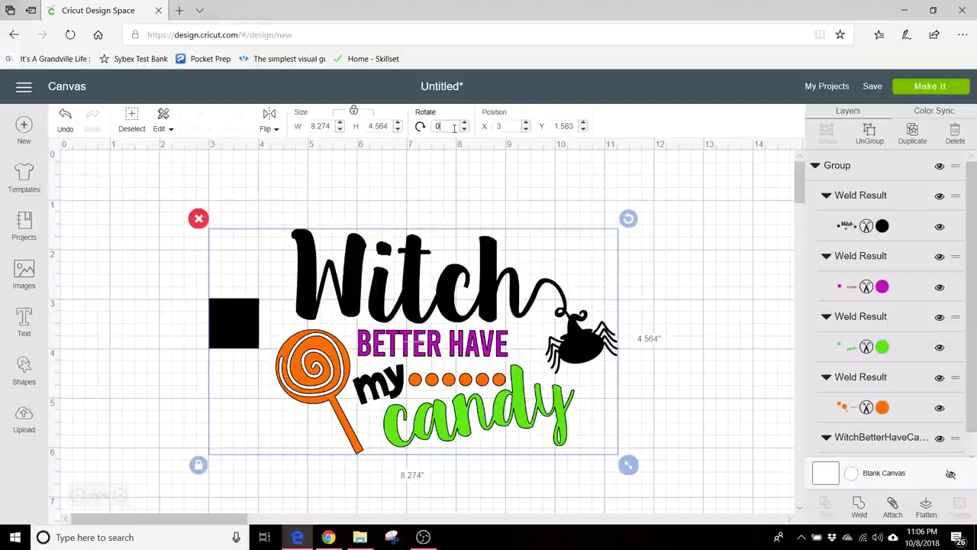
{"action": "key", "text": "Return"}
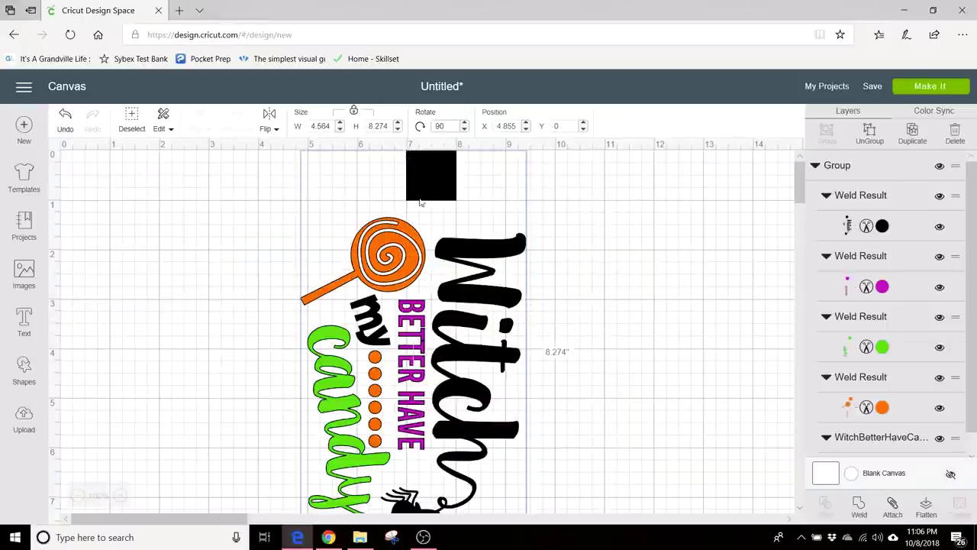
{"action": "left_click_drag", "start_coordinate": [437, 188], "coordinate": [191, 171]}
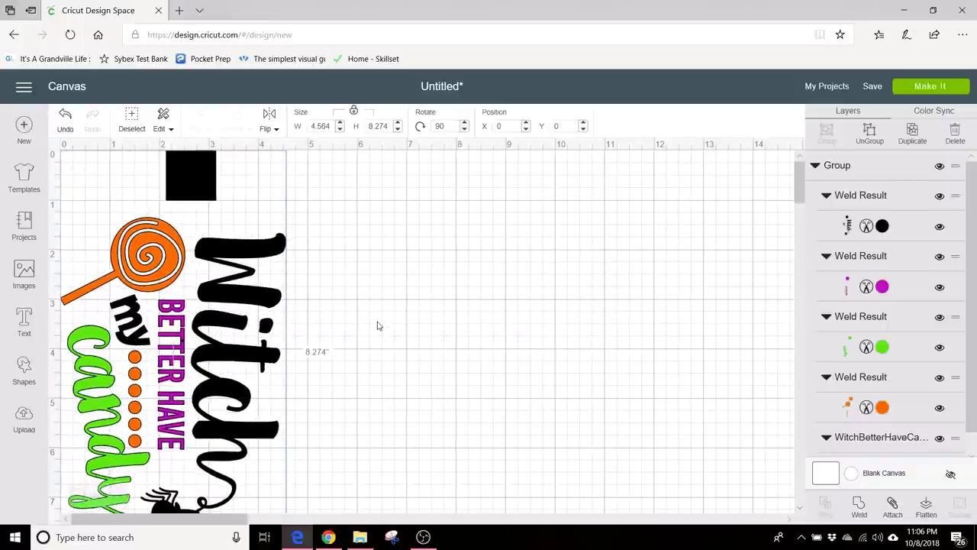
{"action": "scroll", "coordinate": [377, 326], "scroll_direction": "down", "scroll_amount": 3}
{"action": "scroll", "coordinate": [377, 326], "scroll_direction": "up", "scroll_amount": 5}
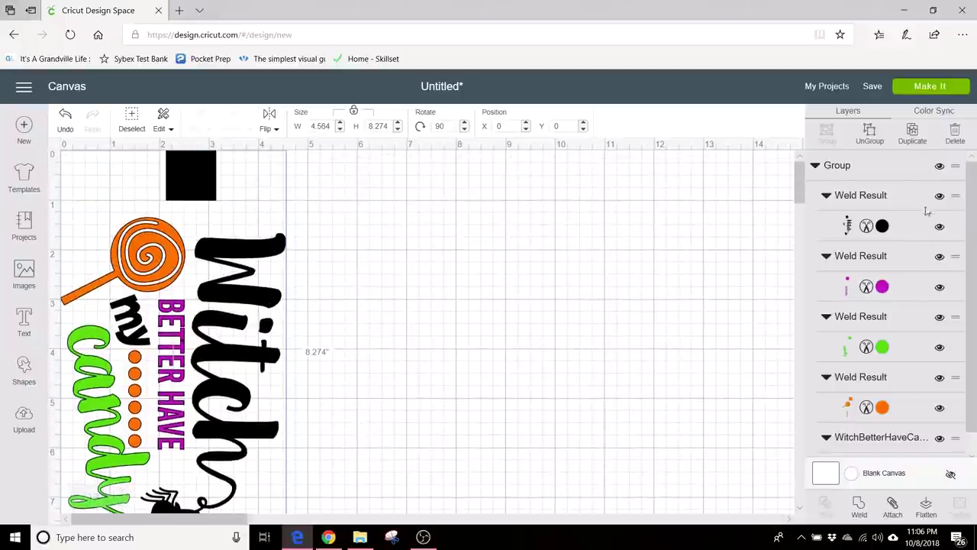
Hide the black, purple, orange and white eye layers, leaving only the green candy layer and its square visible.
{"action": "left_click", "coordinate": [940, 166]}
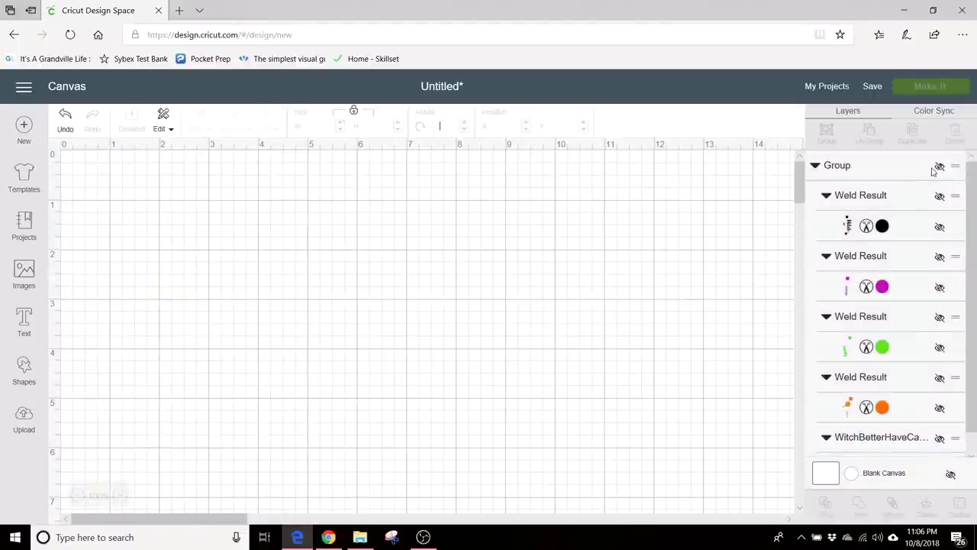
{"action": "left_click", "coordinate": [939, 165]}
{"action": "left_click", "coordinate": [940, 195]}
{"action": "left_click", "coordinate": [940, 256]}
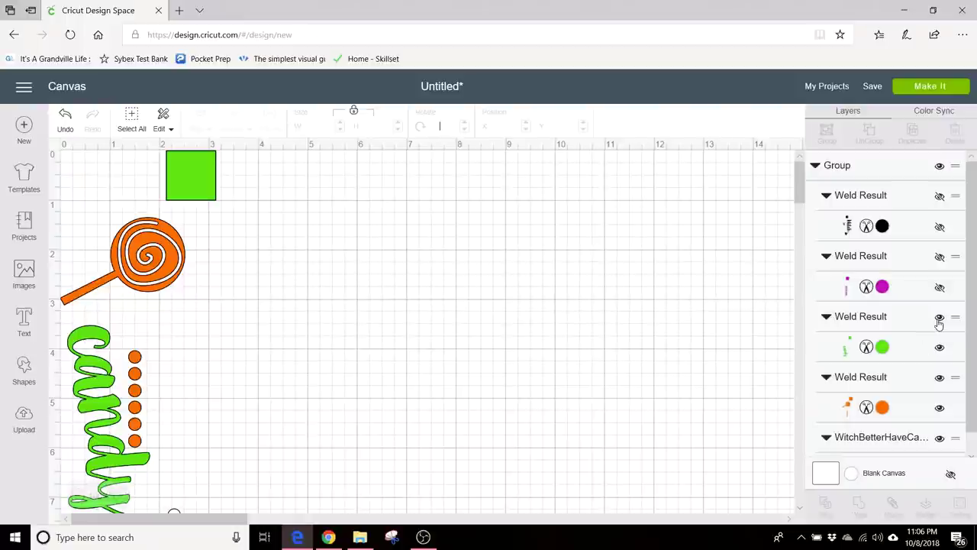
{"action": "left_click", "coordinate": [939, 378]}
{"action": "scroll", "coordinate": [940, 447], "scroll_direction": "down", "scroll_amount": 1}
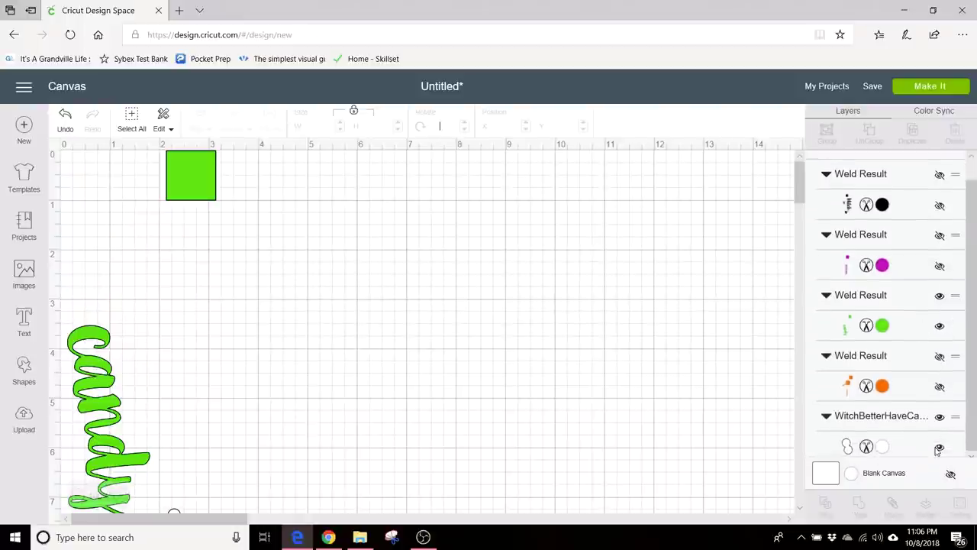
{"action": "left_click", "coordinate": [939, 448]}
{"action": "scroll", "coordinate": [641, 402], "scroll_direction": "down", "scroll_amount": 4}
{"action": "scroll", "coordinate": [642, 401], "scroll_direction": "up", "scroll_amount": 4}
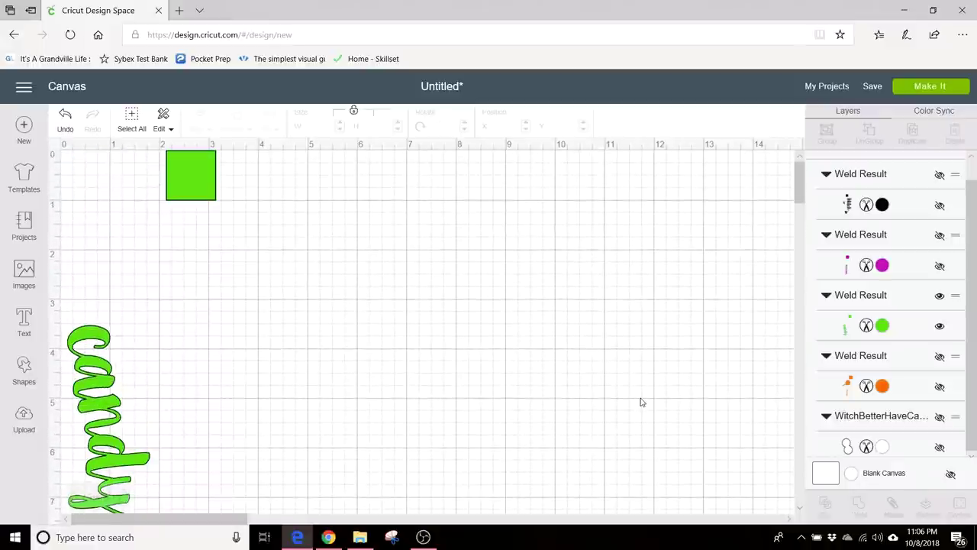
Preview the green candy layer and its square on the cutting mat.
{"action": "left_click", "coordinate": [924, 89]}
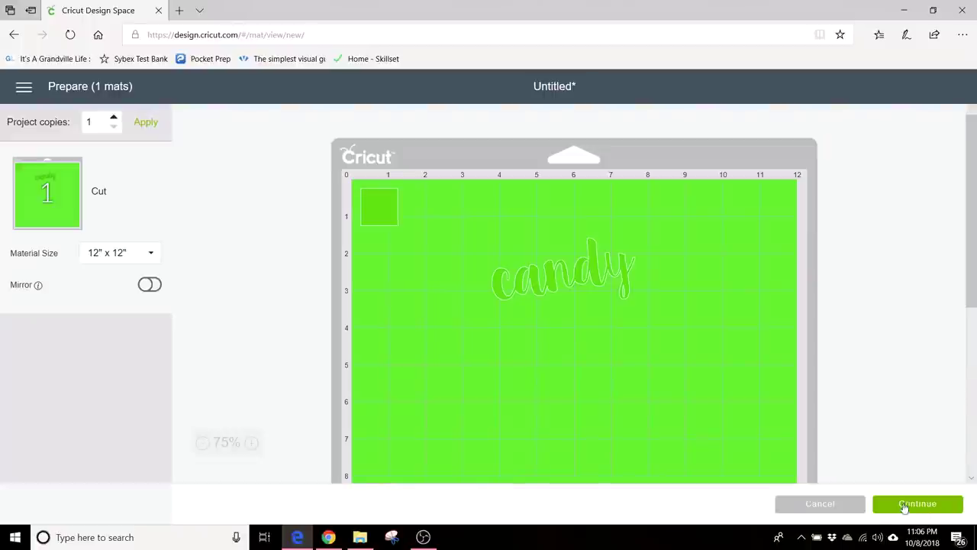
{"action": "left_click", "coordinate": [818, 510]}
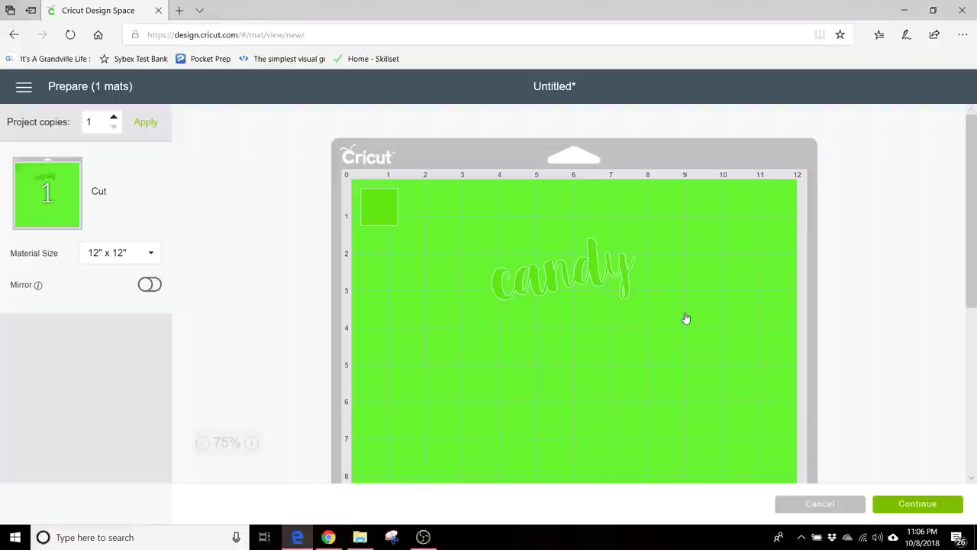